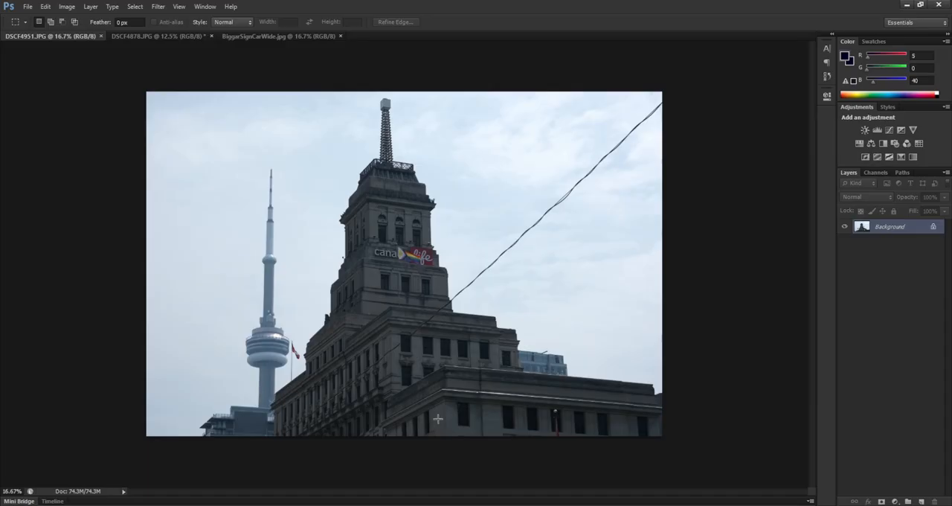
- Darken the sky around the dark building with large Burn tool strokes, using the Midtones range at 50% exposure
{"action": "key", "text": "o"}
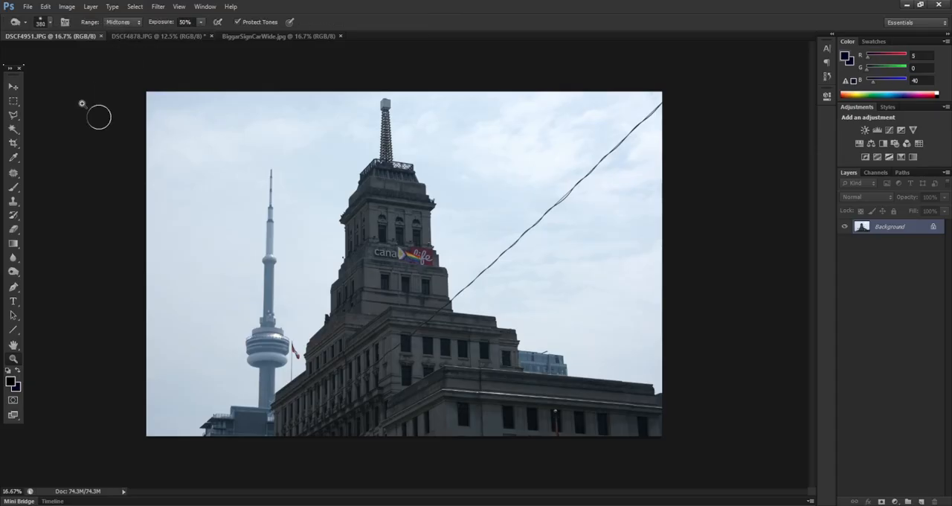
{"action": "left_click", "coordinate": [13, 272]}
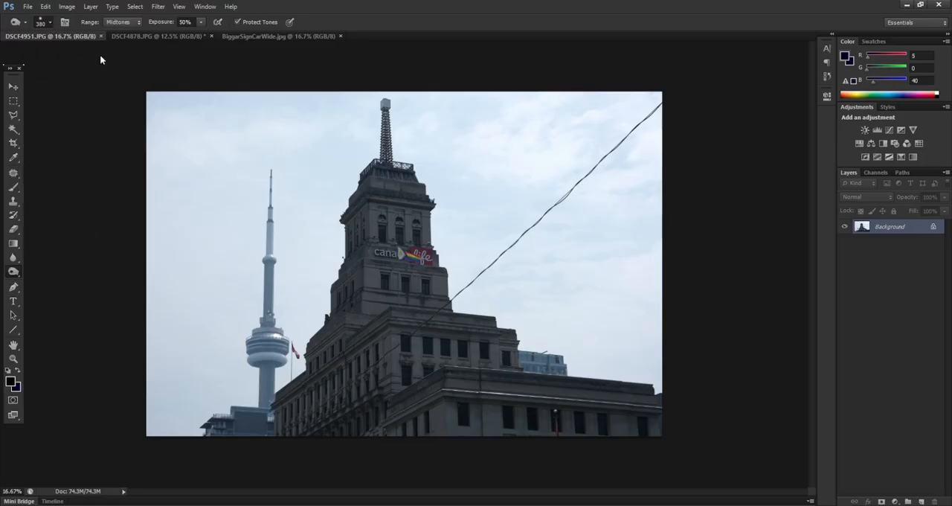
{"action": "key", "text": "["}
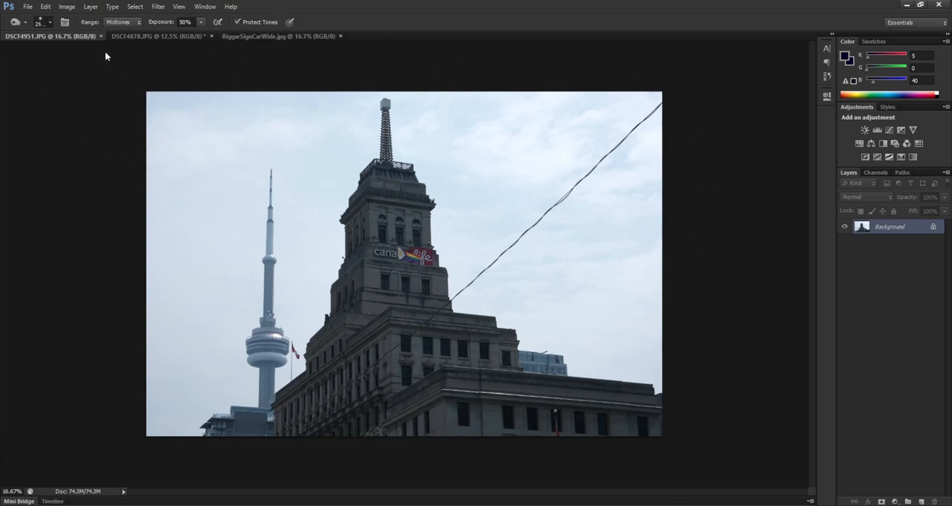
{"action": "left_click", "coordinate": [51, 23]}
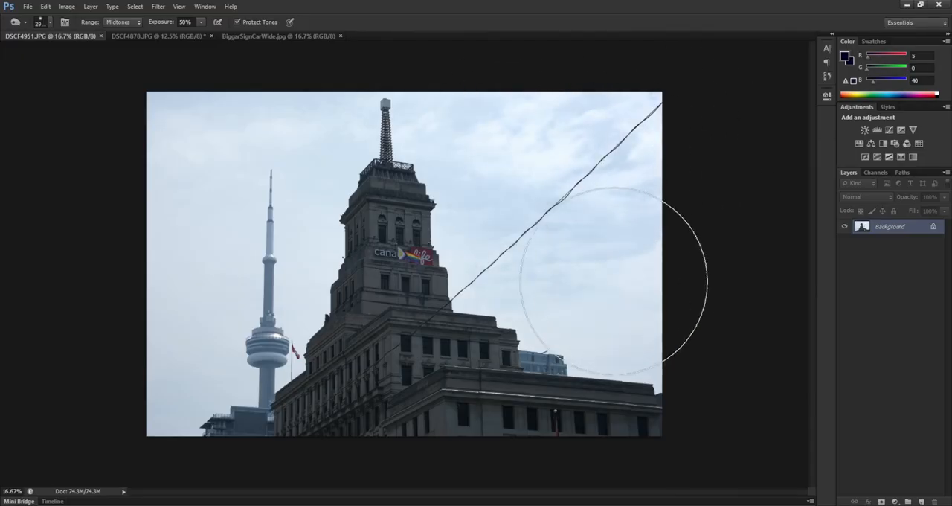
{"action": "left_click_drag", "start_coordinate": [598, 119], "coordinate": [598, 140]}
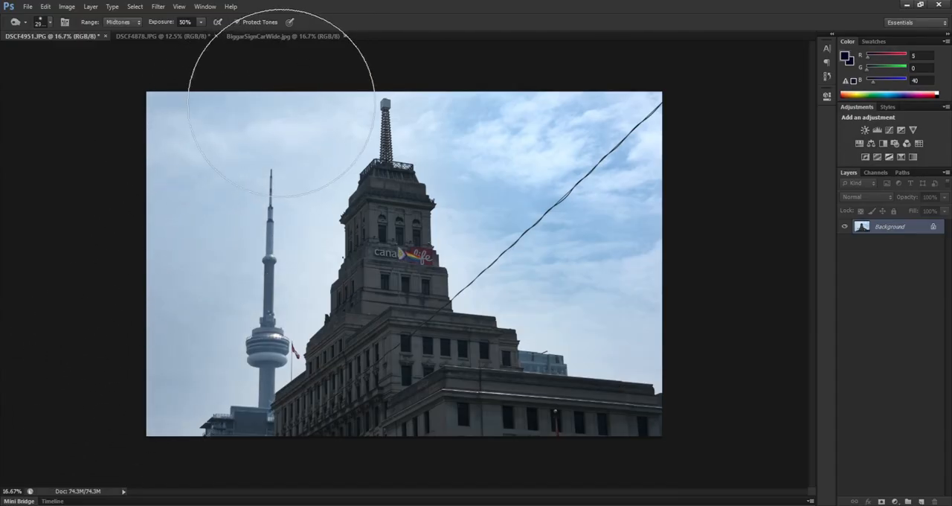
{"action": "mouse_move", "coordinate": [494, 96]}
{"action": "left_mouse_down"}
{"action": "mouse_move", "coordinate": [549, 212]}
{"action": "mouse_move", "coordinate": [607, 260]}
{"action": "left_mouse_up"}
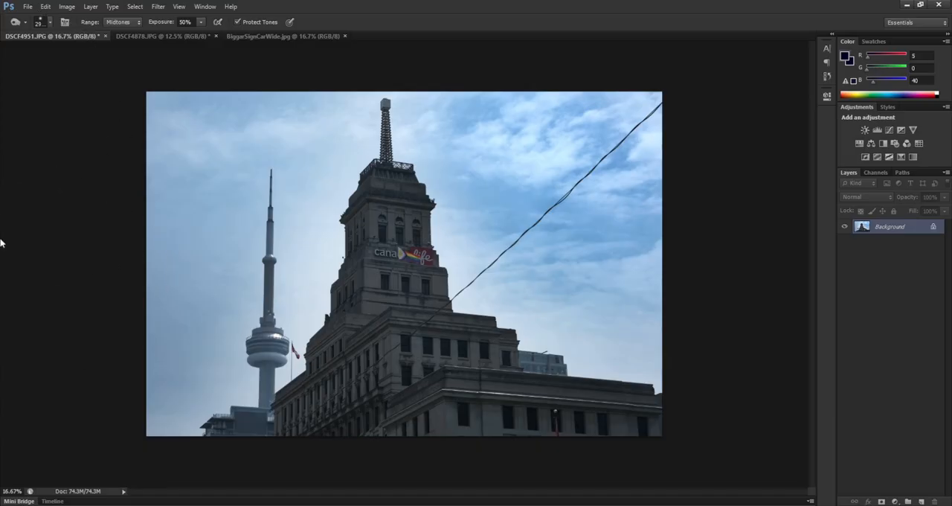
- Switch to the Dodge tool and enlarge its brush to 900 px, undoing the trial stroke on the tower
{"action": "mouse_move", "coordinate": [11, 234]}
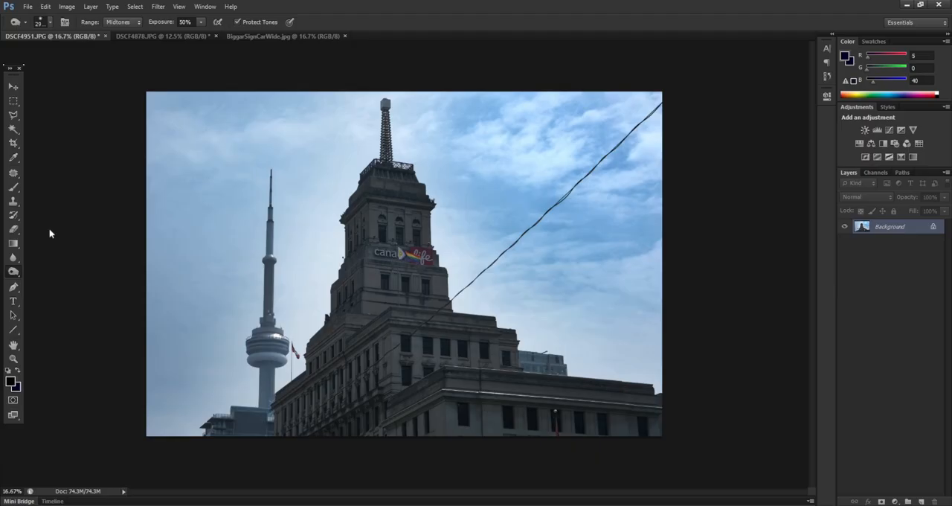
{"action": "key", "text": "shift+o"}
{"action": "mouse_move", "coordinate": [387, 242]}
{"action": "left_mouse_down"}
{"action": "mouse_move", "coordinate": [403, 235]}
{"action": "mouse_move", "coordinate": [397, 226]}
{"action": "left_mouse_up"}
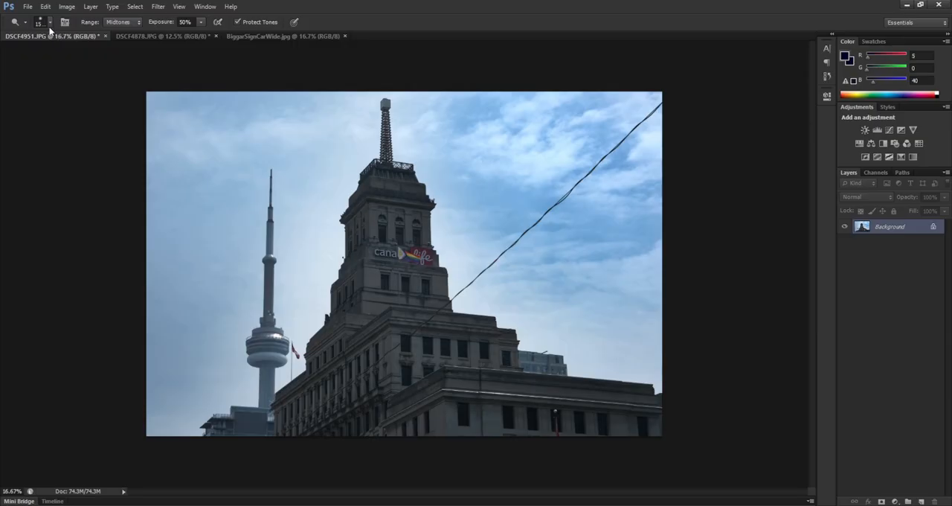
{"action": "left_click", "coordinate": [99, 55]}
{"action": "left_click", "coordinate": [102, 56]}
{"action": "left_click", "coordinate": [105, 55]}
{"action": "left_click", "coordinate": [100, 53]}
{"action": "key", "text": "bracketright"}
{"action": "key", "text": "bracketright"}
{"action": "key", "text": "bracketright"}
{"action": "key", "text": "bracketright"}
{"action": "key", "text": "bracketright"}
{"action": "left_click_drag", "start_coordinate": [391, 213], "coordinate": [391, 190]}
{"action": "key", "text": "ctrl+z"}
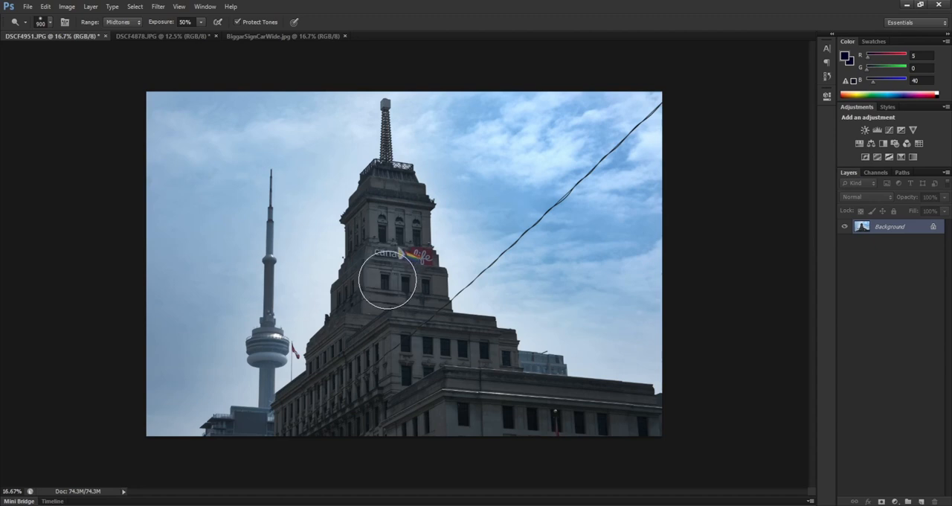
- Lighten the dark building's facade from the tower down to the lower wings with the Dodge tool
{"action": "mouse_move", "coordinate": [384, 285]}
{"action": "left_mouse_down"}
{"action": "mouse_move", "coordinate": [428, 285]}
{"action": "mouse_move", "coordinate": [397, 289]}
{"action": "mouse_move", "coordinate": [374, 324]}
{"action": "mouse_move", "coordinate": [413, 316]}
{"action": "mouse_move", "coordinate": [420, 352]}
{"action": "mouse_move", "coordinate": [459, 340]}
{"action": "mouse_move", "coordinate": [492, 349]}
{"action": "mouse_move", "coordinate": [428, 350]}
{"action": "mouse_move", "coordinate": [458, 385]}
{"action": "mouse_move", "coordinate": [469, 383]}
{"action": "mouse_move", "coordinate": [476, 415]}
{"action": "mouse_move", "coordinate": [622, 408]}
{"action": "left_mouse_up"}
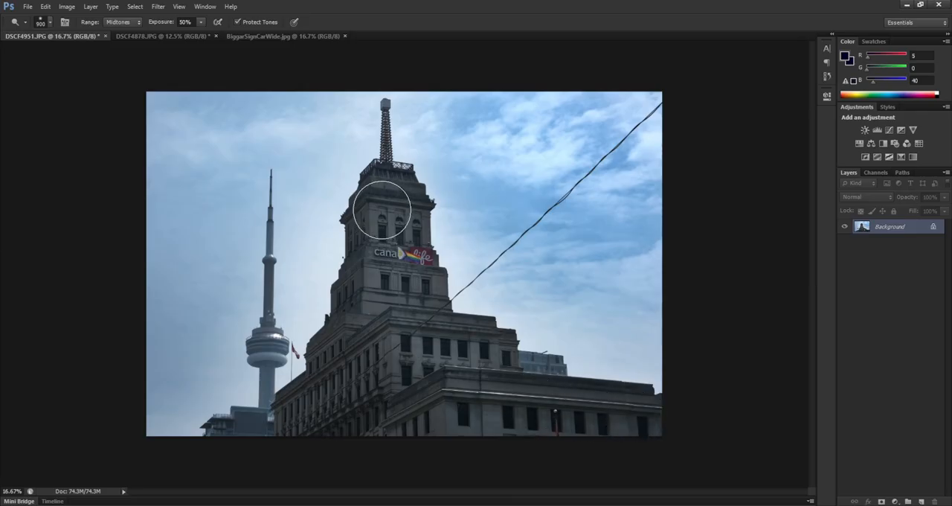
{"action": "mouse_move", "coordinate": [389, 186]}
{"action": "left_mouse_down"}
{"action": "mouse_move", "coordinate": [407, 221]}
{"action": "mouse_move", "coordinate": [395, 190]}
{"action": "mouse_move", "coordinate": [387, 280]}
{"action": "mouse_move", "coordinate": [417, 272]}
{"action": "mouse_move", "coordinate": [422, 279]}
{"action": "mouse_move", "coordinate": [389, 293]}
{"action": "mouse_move", "coordinate": [376, 324]}
{"action": "mouse_move", "coordinate": [422, 326]}
{"action": "mouse_move", "coordinate": [418, 346]}
{"action": "mouse_move", "coordinate": [420, 329]}
{"action": "mouse_move", "coordinate": [417, 347]}
{"action": "mouse_move", "coordinate": [448, 336]}
{"action": "mouse_move", "coordinate": [494, 349]}
{"action": "mouse_move", "coordinate": [415, 358]}
{"action": "mouse_move", "coordinate": [481, 385]}
{"action": "mouse_move", "coordinate": [467, 387]}
{"action": "mouse_move", "coordinate": [470, 409]}
{"action": "mouse_move", "coordinate": [631, 402]}
{"action": "mouse_move", "coordinate": [636, 417]}
{"action": "mouse_move", "coordinate": [471, 396]}
{"action": "left_mouse_up"}
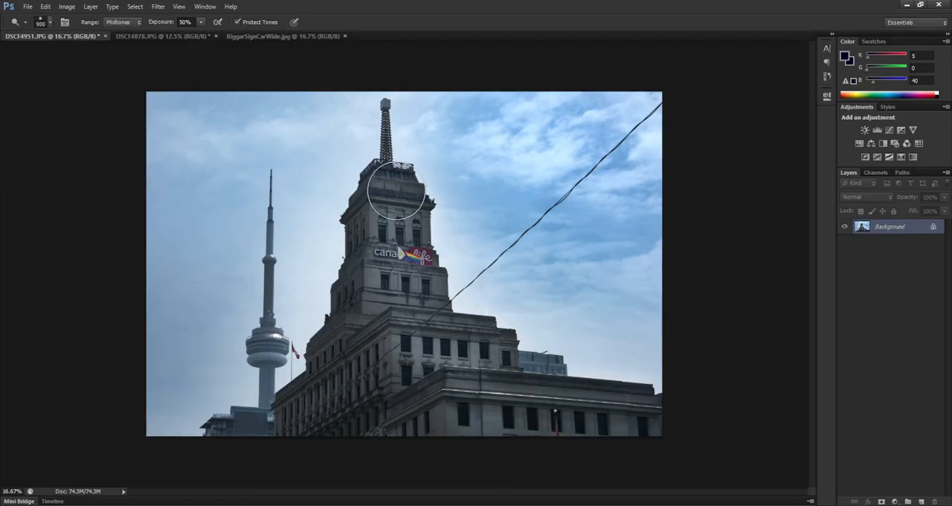
{"action": "mouse_move", "coordinate": [394, 191]}
{"action": "left_mouse_down"}
{"action": "mouse_move", "coordinate": [399, 222]}
{"action": "mouse_move", "coordinate": [415, 227]}
{"action": "mouse_move", "coordinate": [394, 191]}
{"action": "mouse_move", "coordinate": [382, 278]}
{"action": "mouse_move", "coordinate": [423, 285]}
{"action": "mouse_move", "coordinate": [385, 285]}
{"action": "left_mouse_up"}
{"action": "mouse_move", "coordinate": [481, 342]}
{"action": "left_mouse_down"}
{"action": "mouse_move", "coordinate": [419, 333]}
{"action": "mouse_move", "coordinate": [413, 355]}
{"action": "mouse_move", "coordinate": [423, 332]}
{"action": "mouse_move", "coordinate": [496, 346]}
{"action": "mouse_move", "coordinate": [423, 356]}
{"action": "left_mouse_up"}
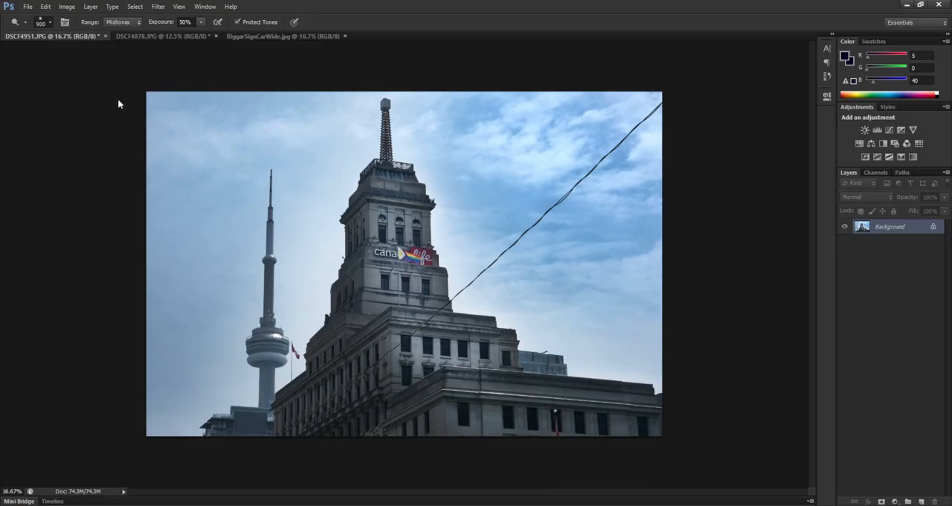
- Darken the sky around the slender concrete tower with the Burn tool
{"action": "left_click", "coordinate": [95, 53]}
{"action": "left_click", "coordinate": [36, 235]}
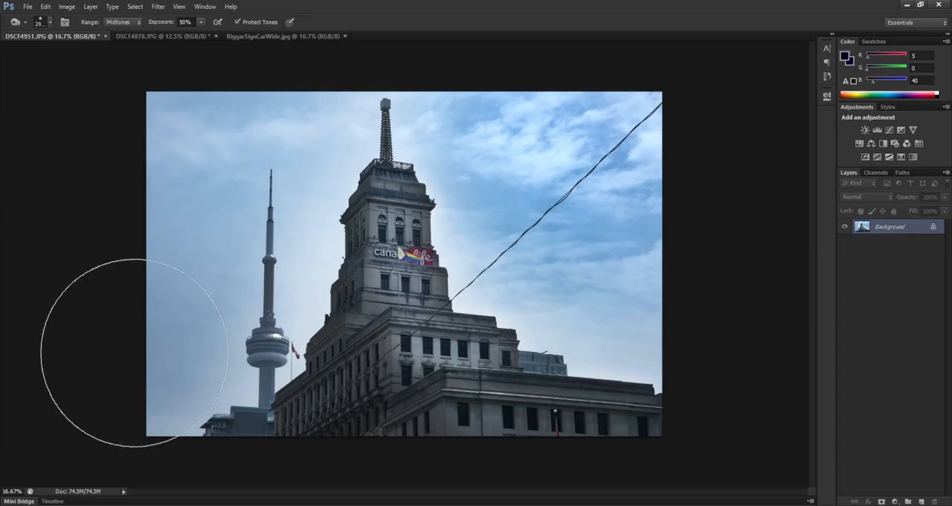
{"action": "mouse_move", "coordinate": [142, 361]}
{"action": "left_mouse_down"}
{"action": "mouse_move", "coordinate": [162, 308]}
{"action": "mouse_move", "coordinate": [159, 244]}
{"action": "mouse_move", "coordinate": [187, 153]}
{"action": "left_mouse_up"}
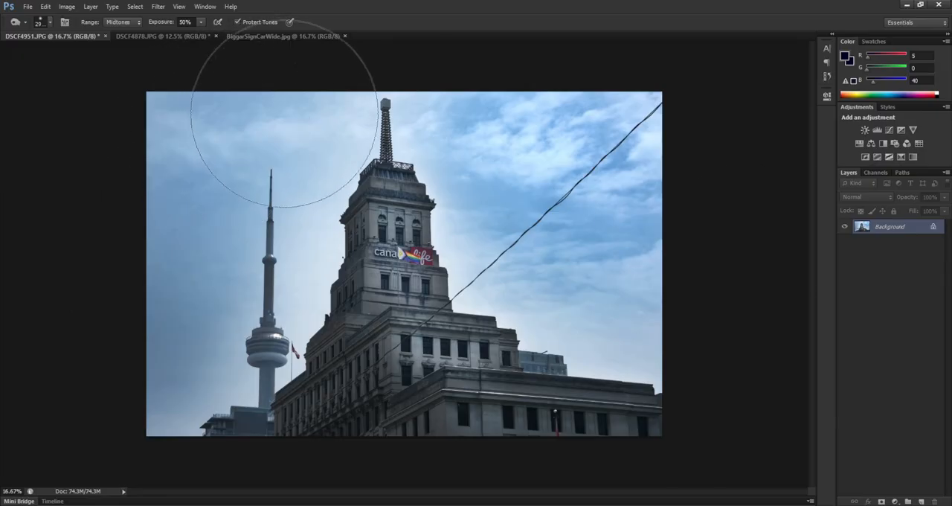
{"action": "left_click_drag", "start_coordinate": [291, 127], "coordinate": [290, 119]}
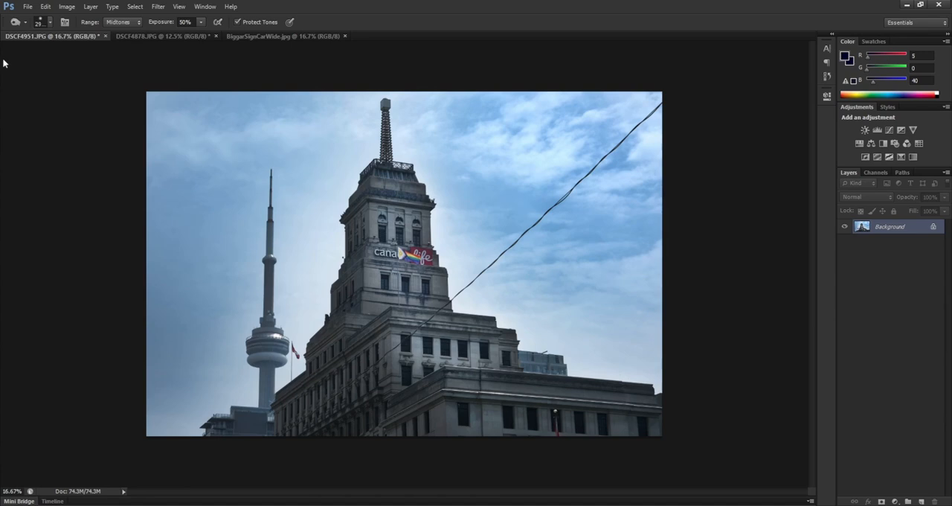
- Bring up the DSCF4878.JPG street photo and activate the Rectangular Marquee tool
{"action": "key", "text": "v"}
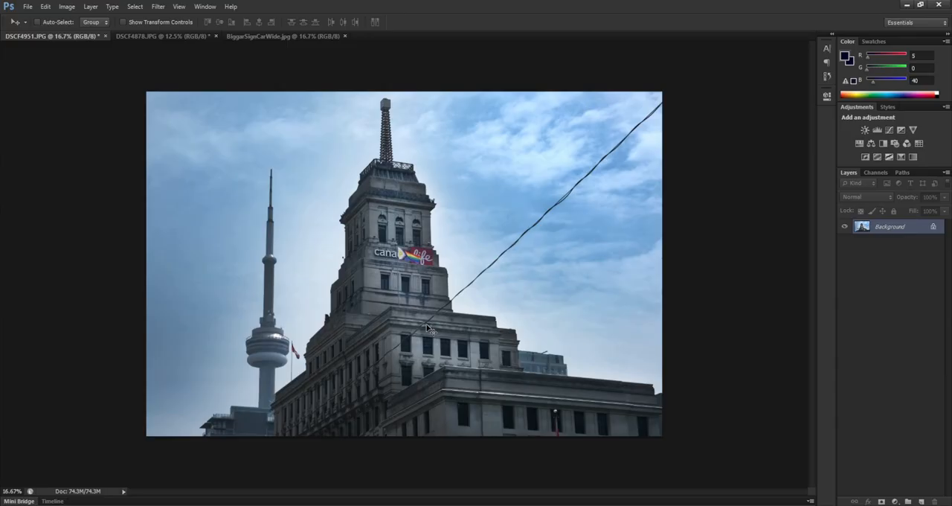
{"action": "left_click", "coordinate": [151, 37]}
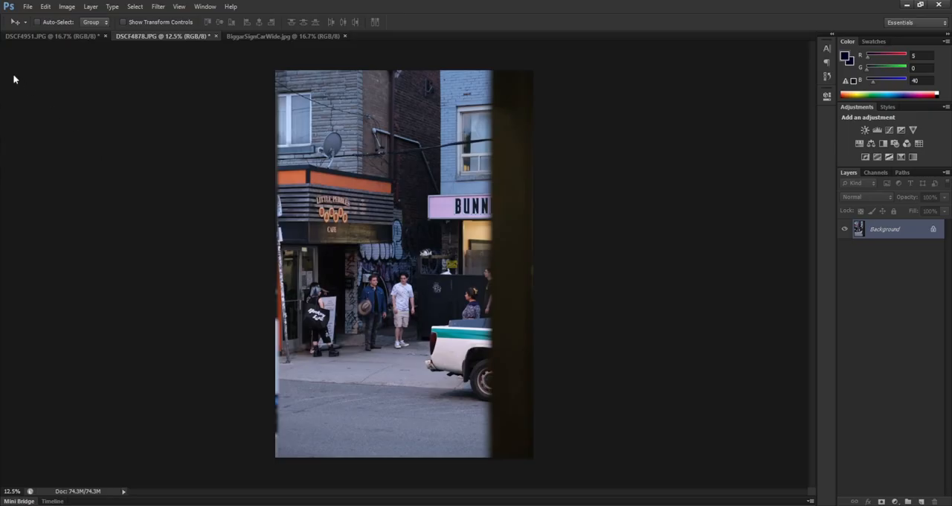
{"action": "key", "text": "m"}
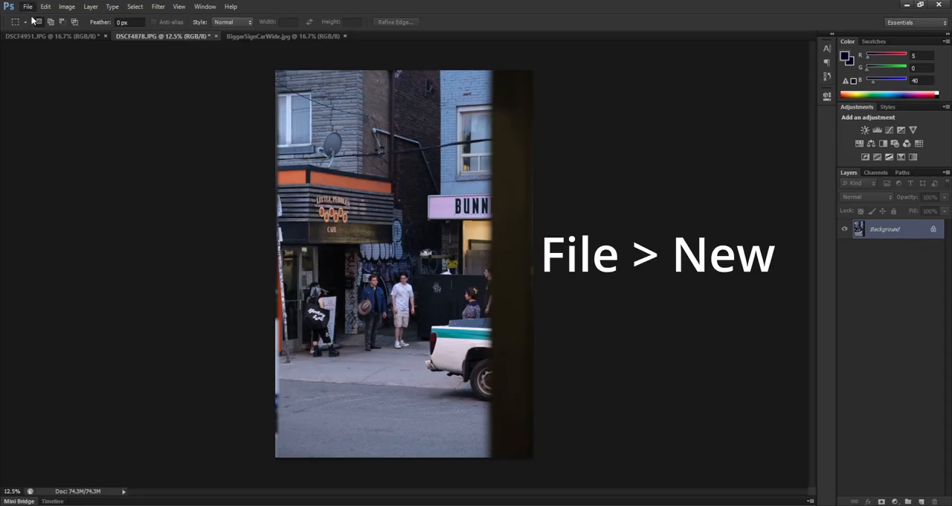
- Create a new document 8 inches wide and 12 inches high at 600 pixels/inch with transparent background contents
{"action": "key", "text": "ctrl+n"}
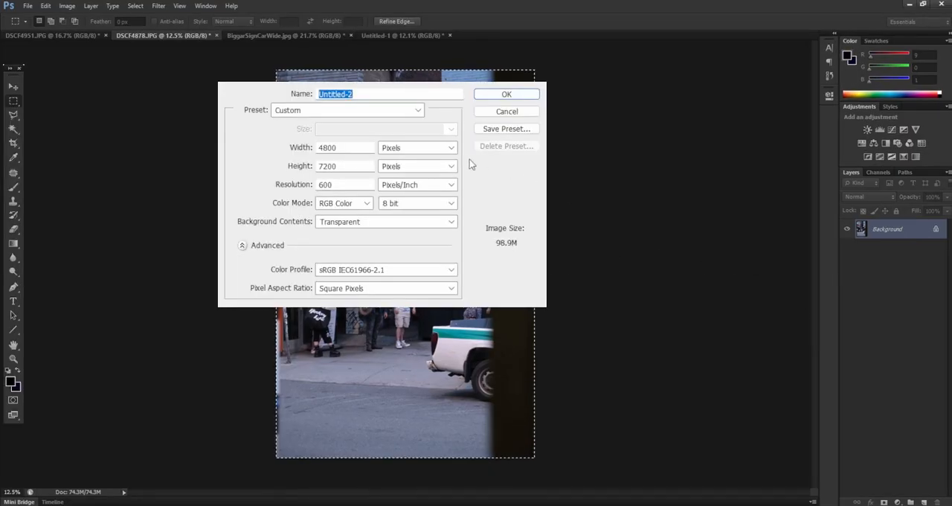
{"action": "left_click", "coordinate": [448, 148]}
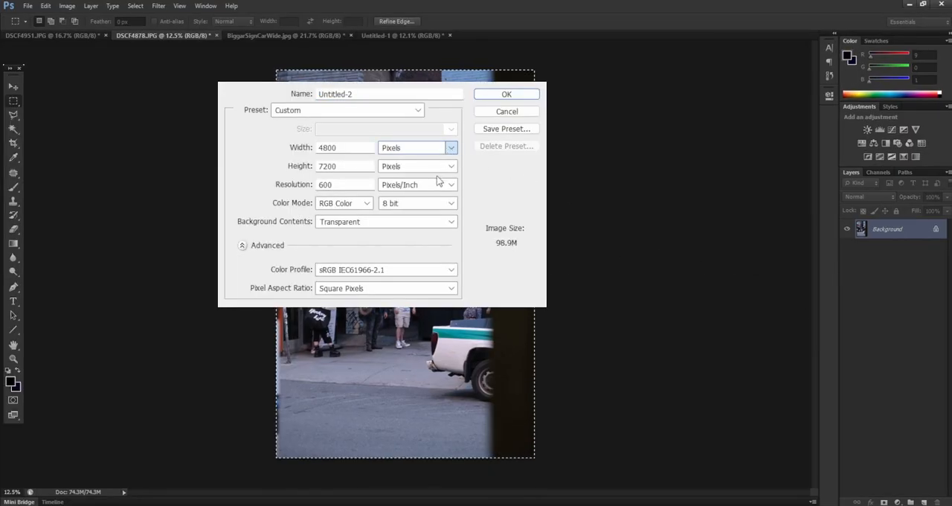
{"action": "left_click", "coordinate": [441, 177]}
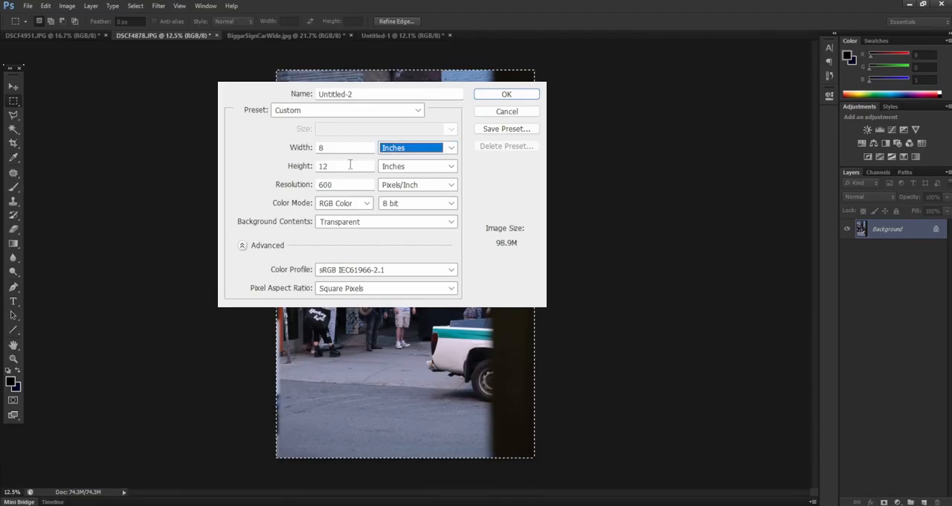
{"action": "key", "text": "Tab"}
{"action": "type", "text": "12"}
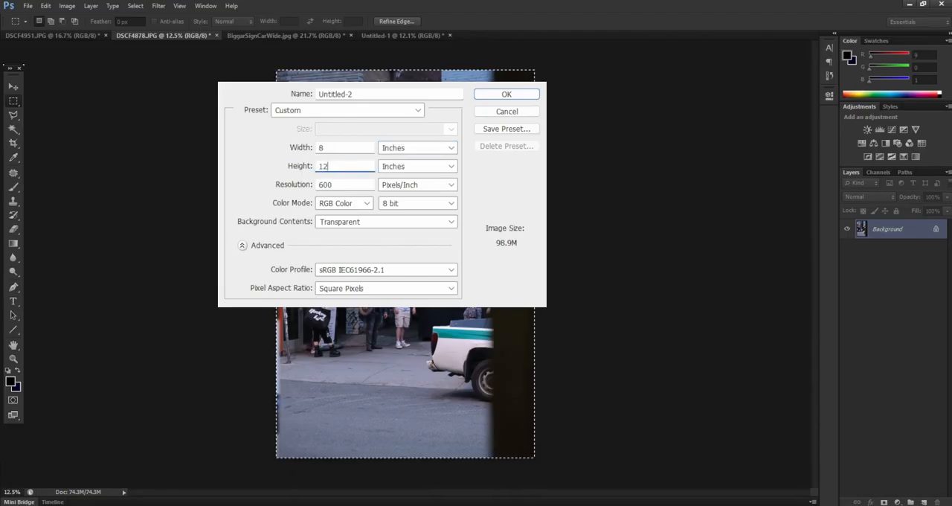
{"action": "key", "text": "shift+Tab"}
{"action": "key", "text": "shift+Tab"}
{"action": "type", "text": "8"}
{"action": "double_click", "coordinate": [339, 185]}
{"action": "type", "text": "600"}
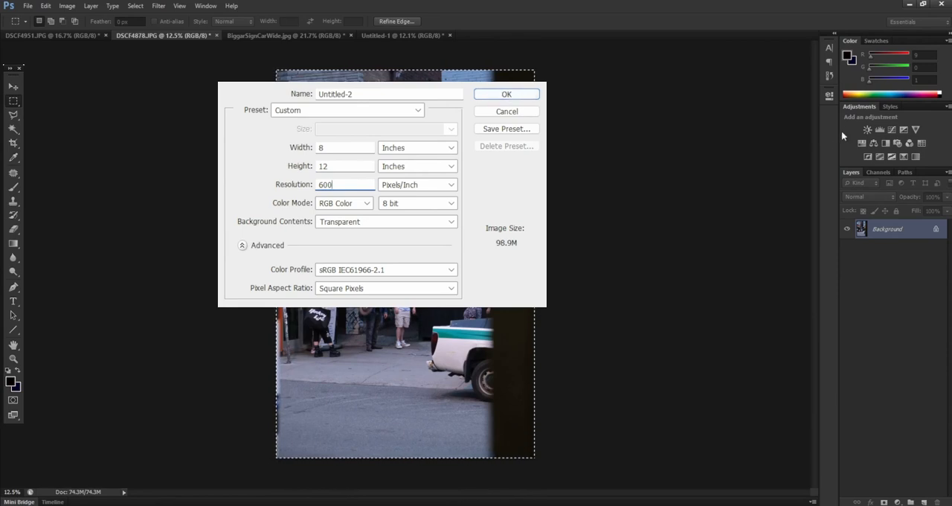
{"action": "left_click", "coordinate": [513, 95]}
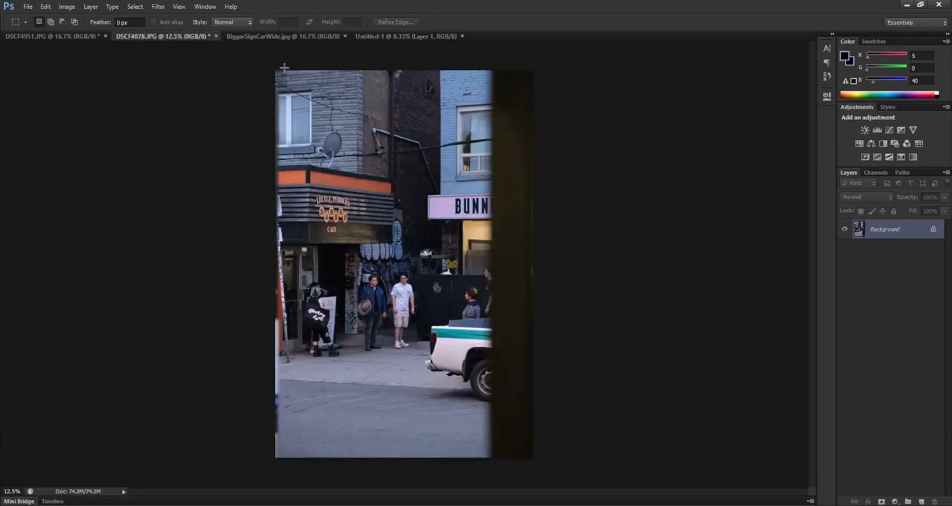
- Select the entire DSCF4878.JPG street photo with the marquee and copy it
{"action": "key", "text": "ctrl+a"}
{"action": "left_click_drag", "start_coordinate": [345, 188], "coordinate": [606, 473]}
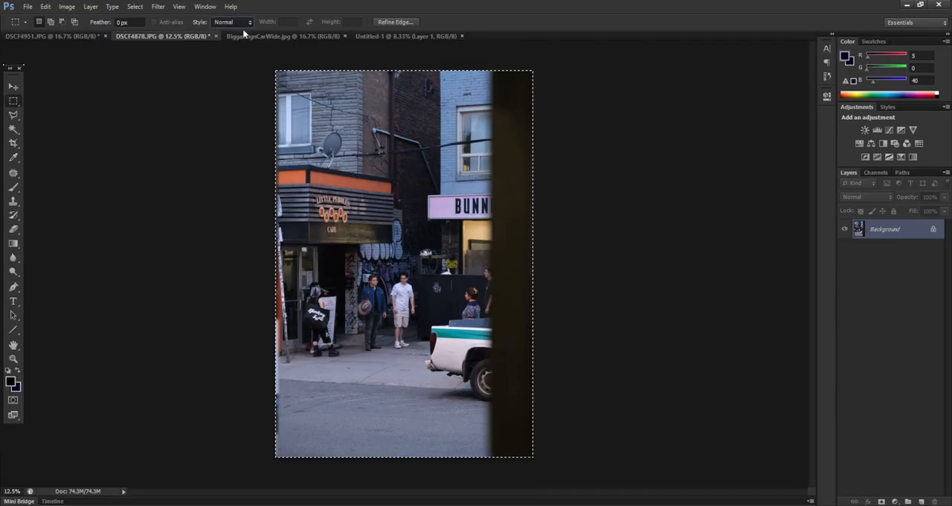
{"action": "left_click", "coordinate": [269, 61]}
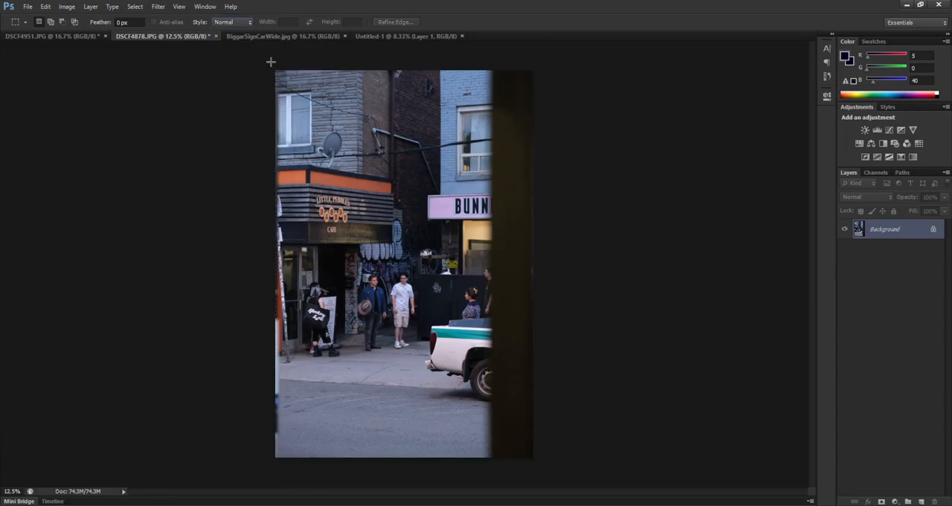
{"action": "left_click_drag", "start_coordinate": [271, 62], "coordinate": [620, 491]}
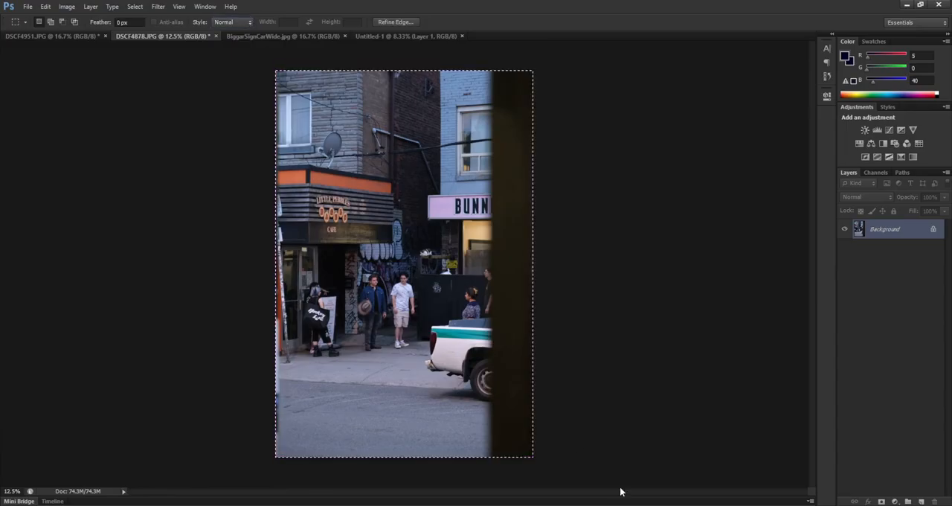
{"action": "left_click", "coordinate": [45, 6]}
{"action": "left_click", "coordinate": [67, 87]}
- Paste the copied street photo into the blank Untitled-1 document
{"action": "left_click", "coordinate": [411, 36]}
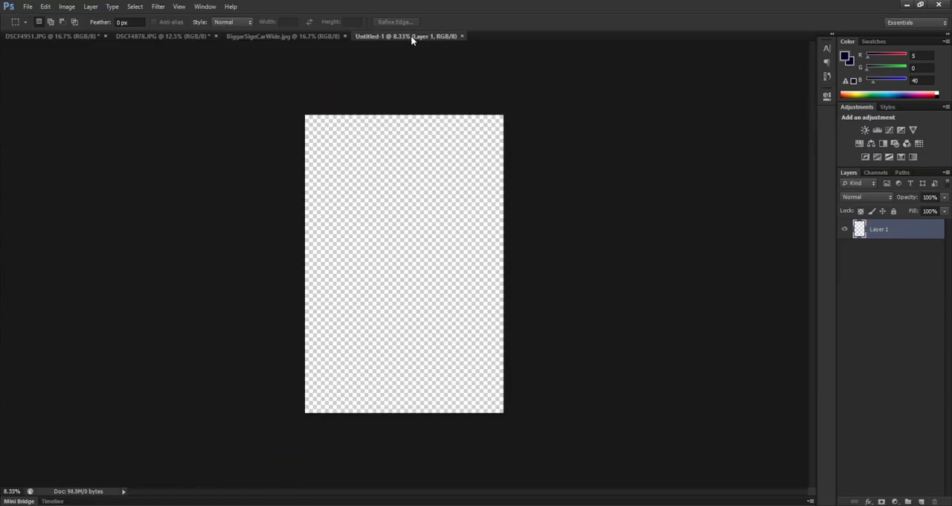
{"action": "left_click", "coordinate": [46, 7]}
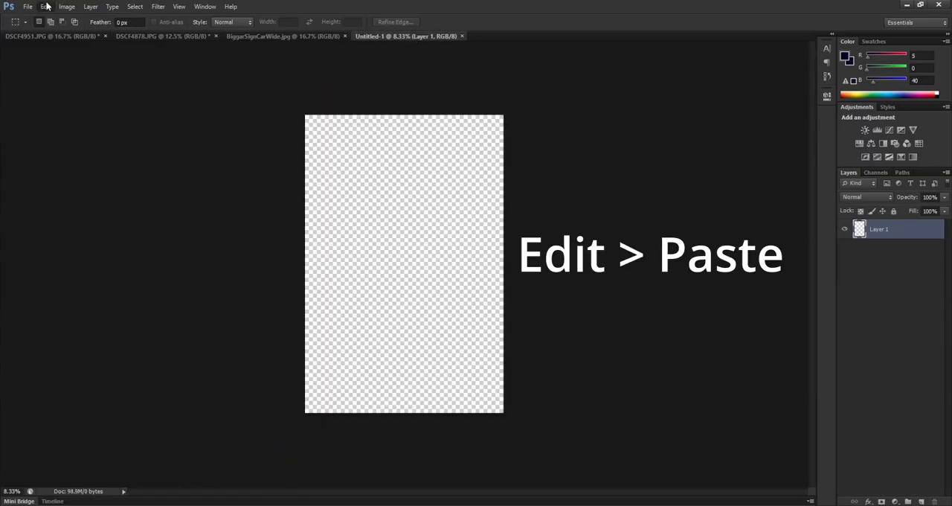
{"action": "left_click", "coordinate": [64, 119]}
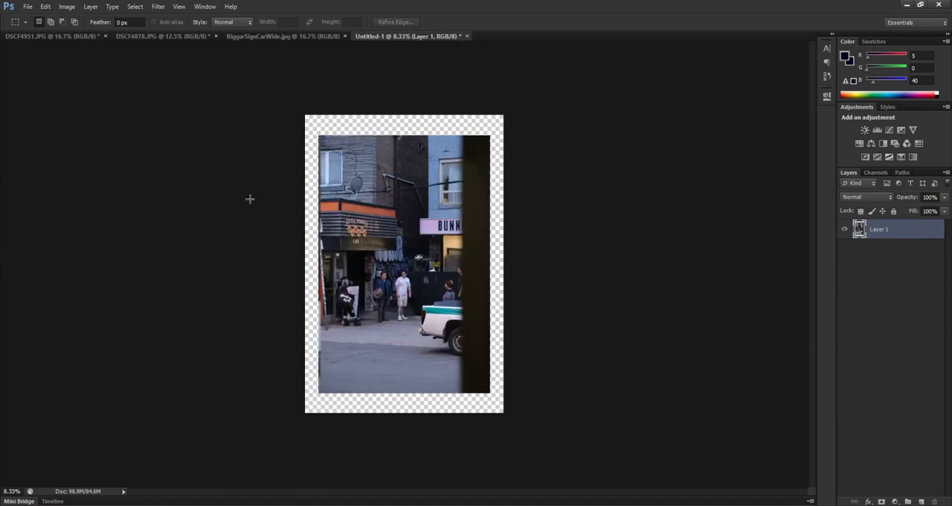
- Free Transform the pasted street photo to about 148% width and 146% height, positioned to cover the entire canvas
{"action": "left_click", "coordinate": [45, 7]}
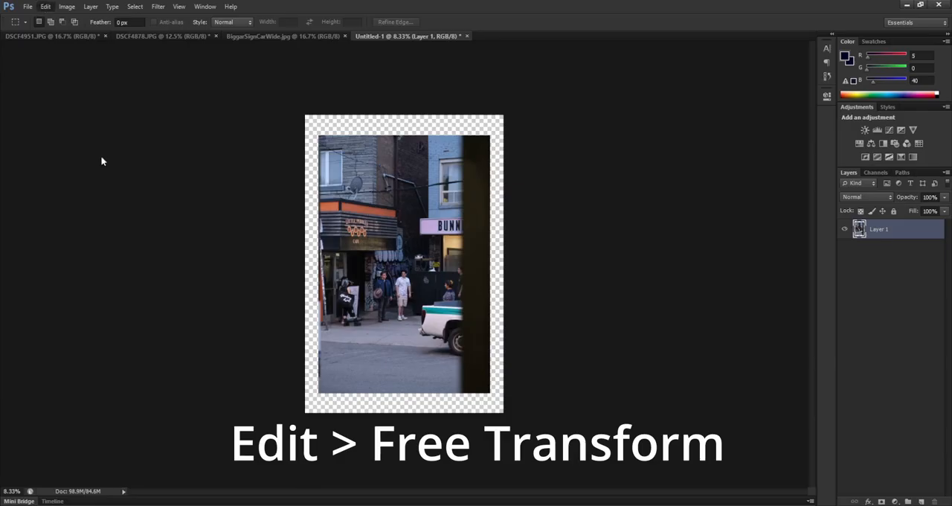
{"action": "left_click_drag", "start_coordinate": [413, 235], "coordinate": [392, 154]}
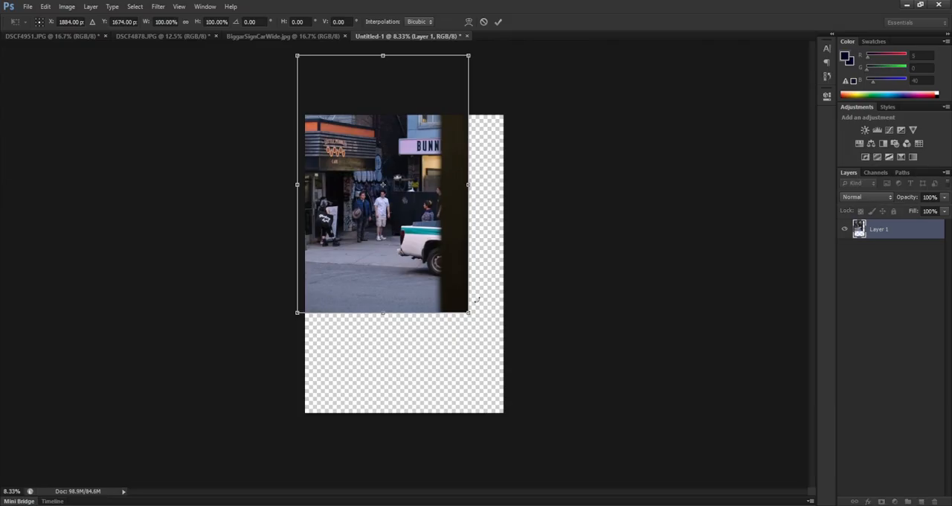
{"action": "left_click_drag", "start_coordinate": [468, 312], "coordinate": [536, 415]}
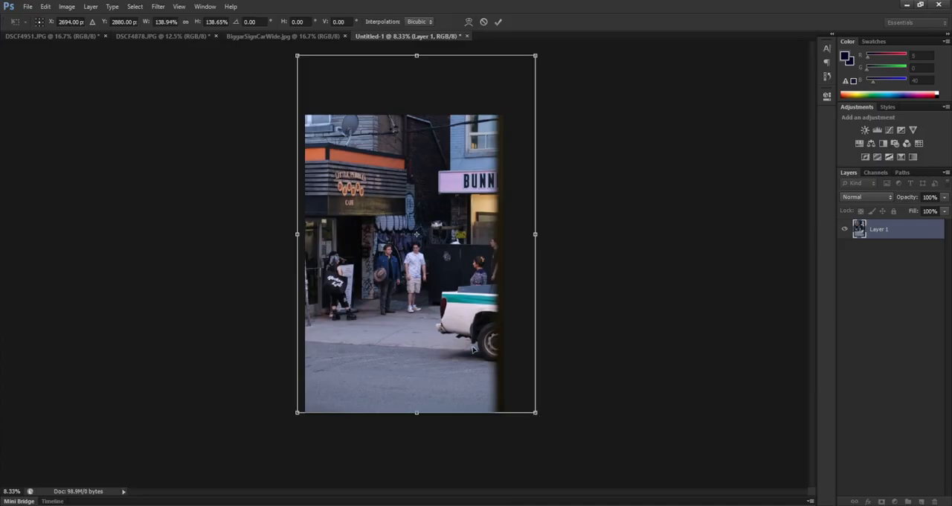
{"action": "left_click_drag", "start_coordinate": [462, 347], "coordinate": [446, 347]}
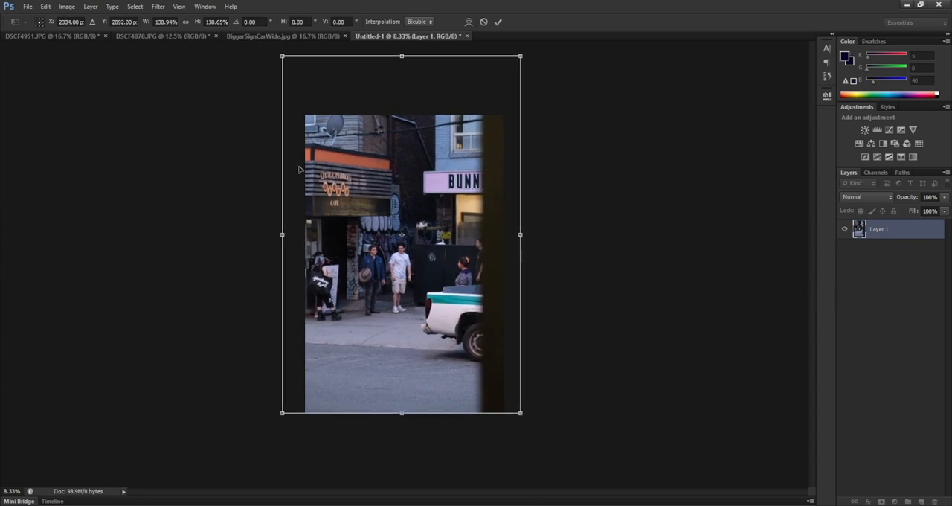
{"action": "left_click_drag", "start_coordinate": [282, 52], "coordinate": [267, 38]}
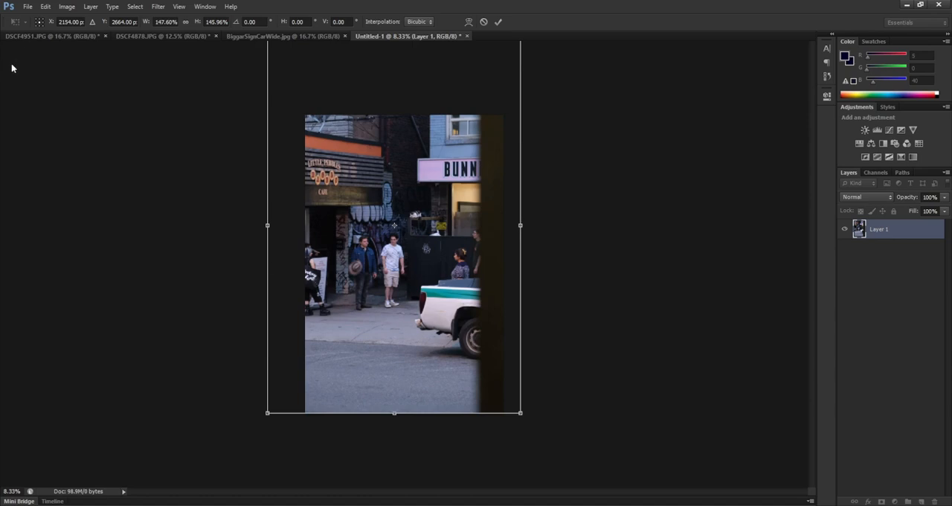
{"action": "key", "text": "Return"}
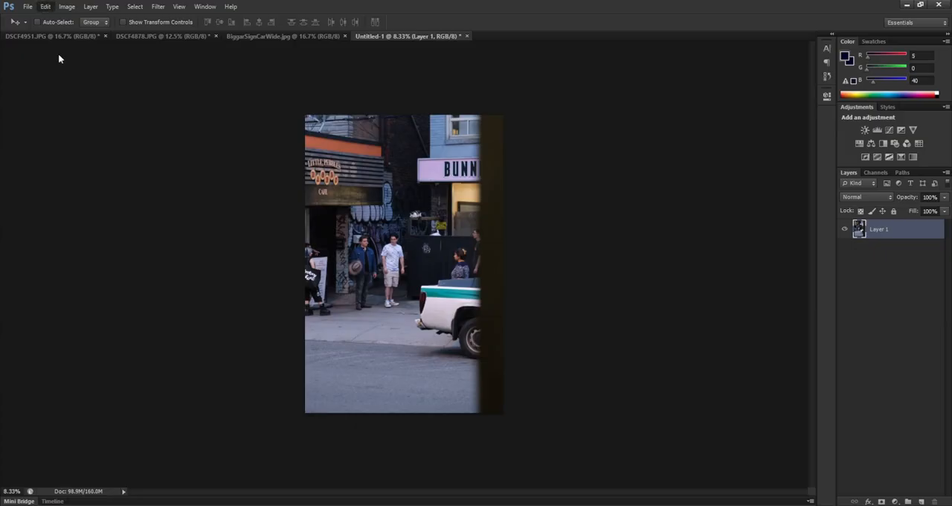
{"action": "key", "text": "ctrl+t"}
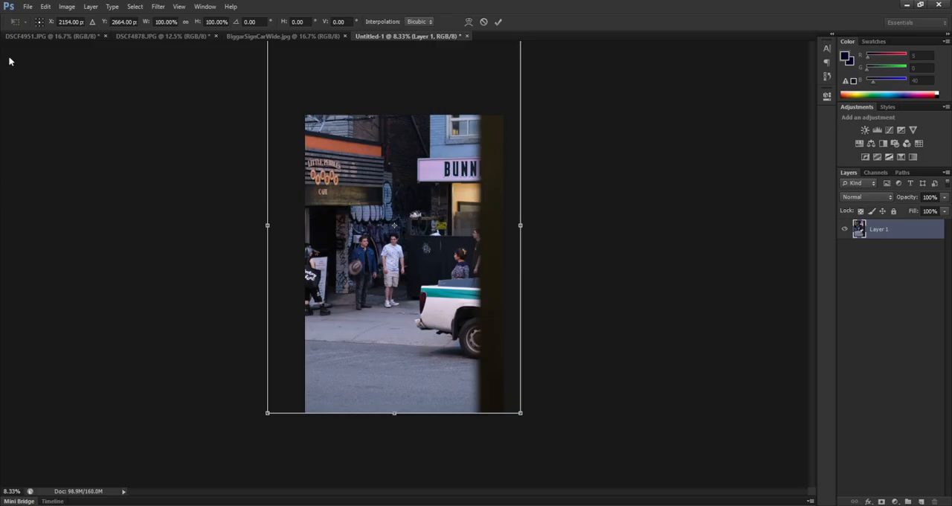
{"action": "key", "text": "Return"}
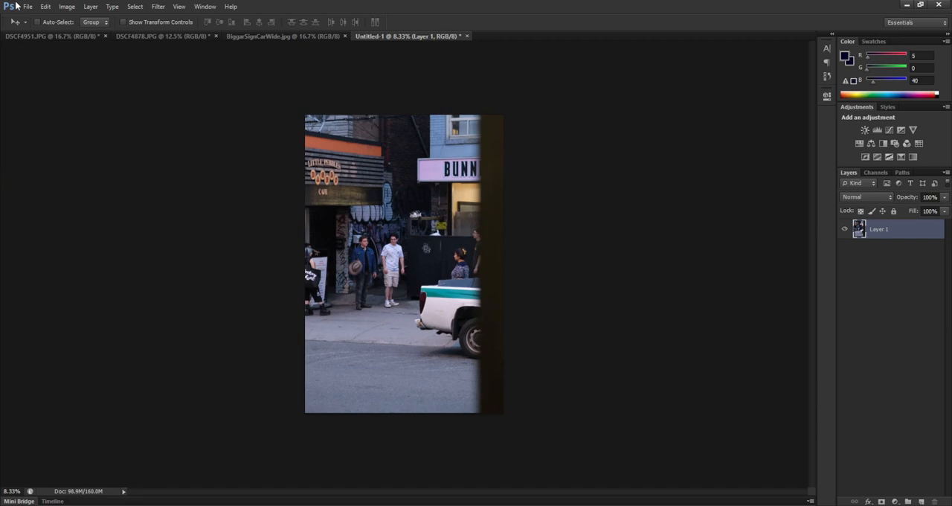
- Flatten the street photo document into a single Background layer
{"action": "left_click", "coordinate": [90, 6]}
{"action": "left_click", "coordinate": [155, 408]}
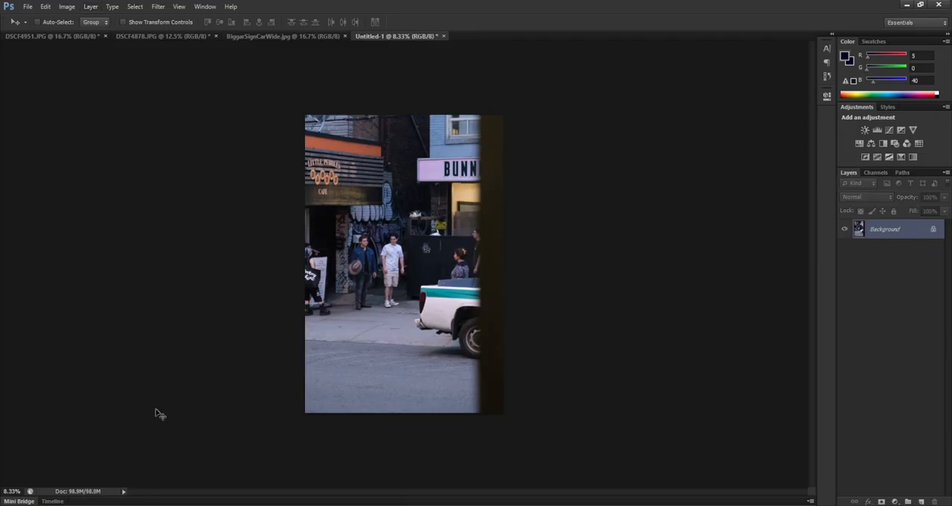
{"action": "left_click", "coordinate": [28, 6]}
{"action": "left_click", "coordinate": [248, 96]}
- Bring up BiggarSignCarWide.jpg and bend its Red channel curve with points at input 192, output 174 and input 113, output 108
{"action": "left_click", "coordinate": [283, 36]}
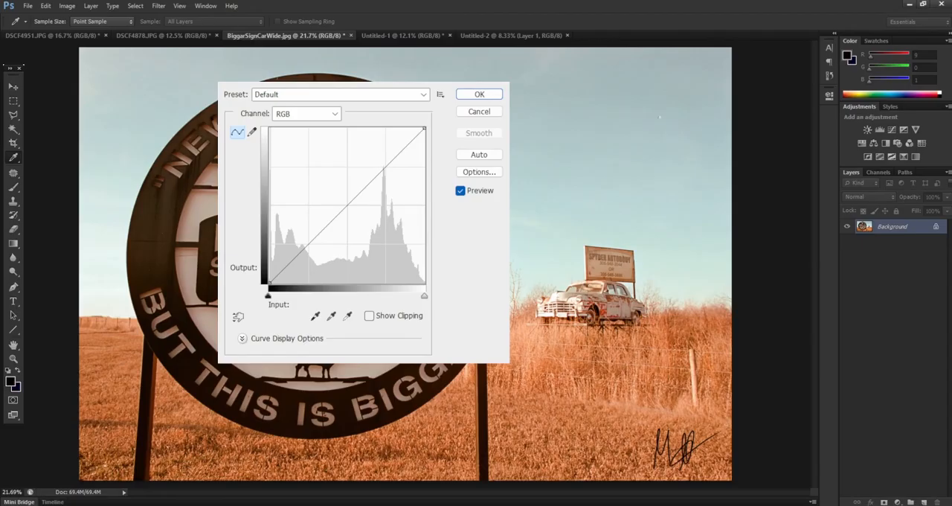
{"action": "left_click", "coordinate": [339, 114]}
{"action": "key", "text": "alt+3"}
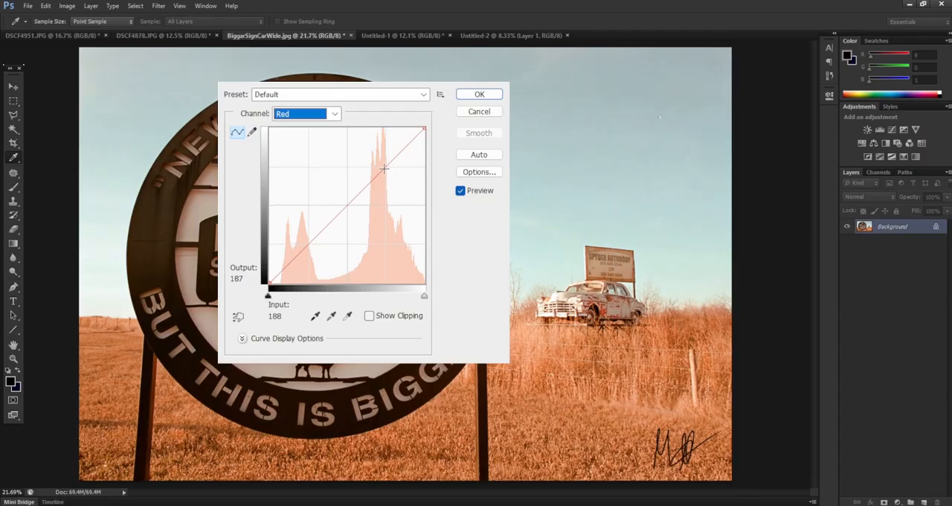
{"action": "left_click_drag", "start_coordinate": [384, 169], "coordinate": [386, 177]}
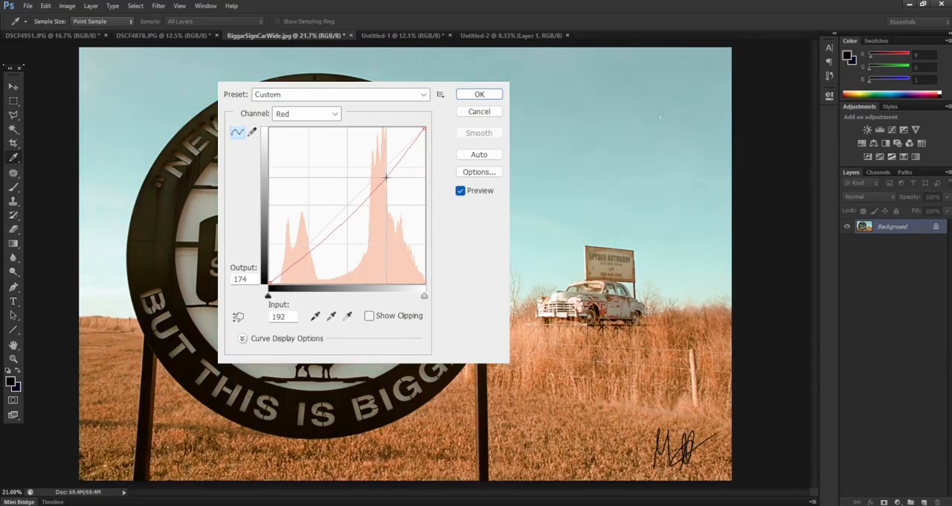
{"action": "left_click_drag", "start_coordinate": [346, 216], "coordinate": [338, 217]}
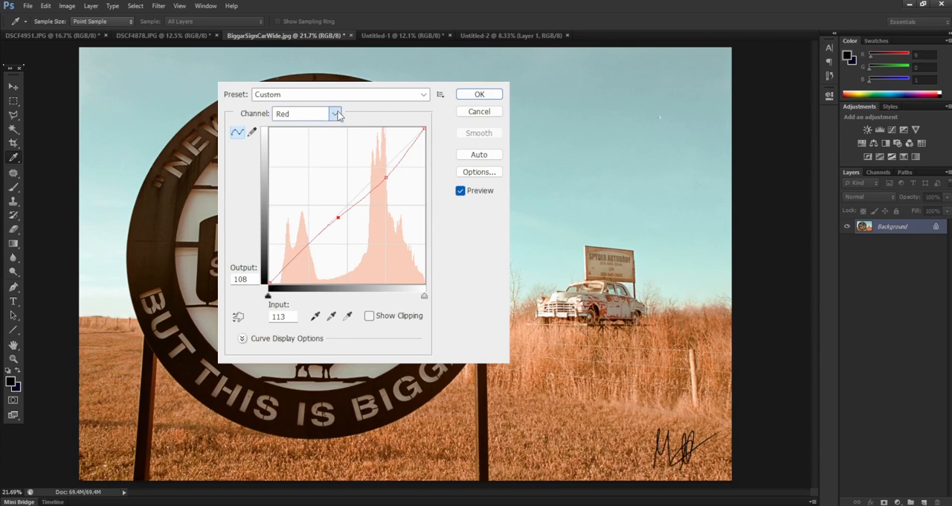
- Shape the Green channel curve with points at input 30, output 21 and input 107, output 102
{"action": "key", "text": "alt+4"}
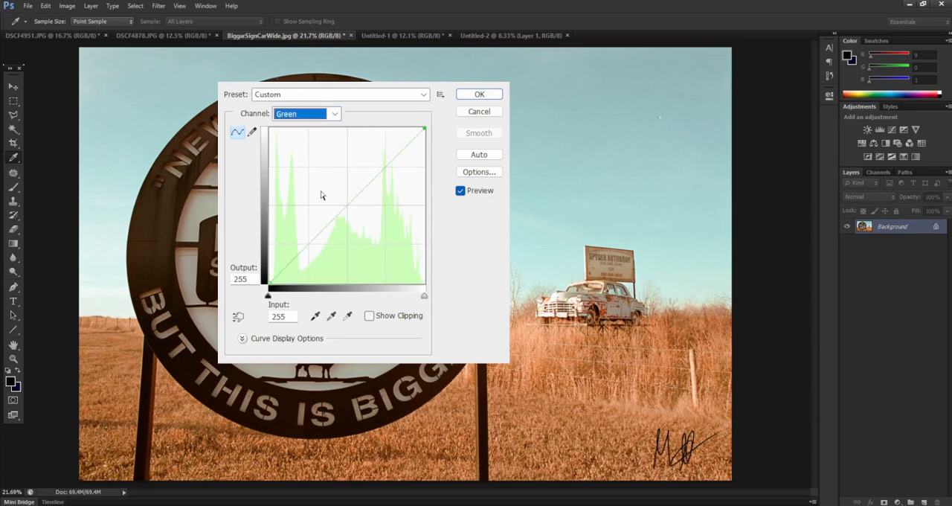
{"action": "left_click", "coordinate": [286, 267]}
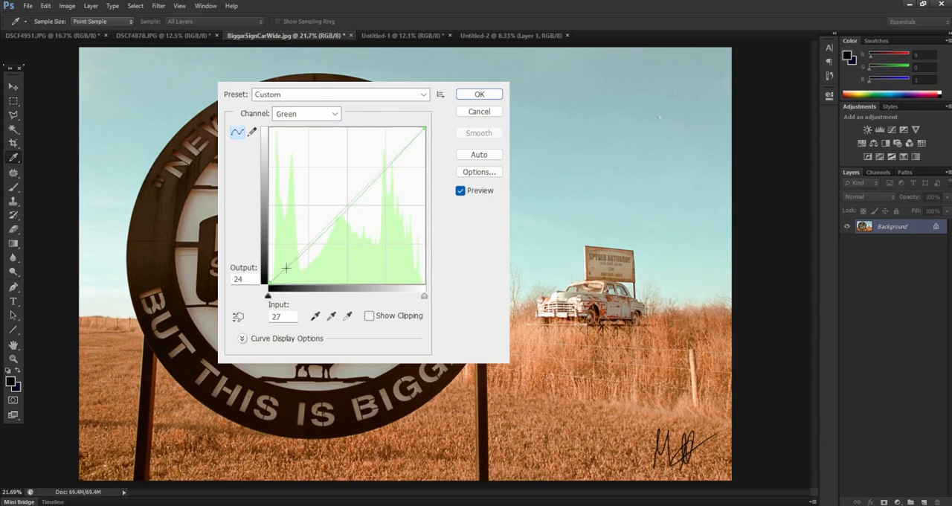
{"action": "left_click_drag", "start_coordinate": [286, 267], "coordinate": [287, 270]}
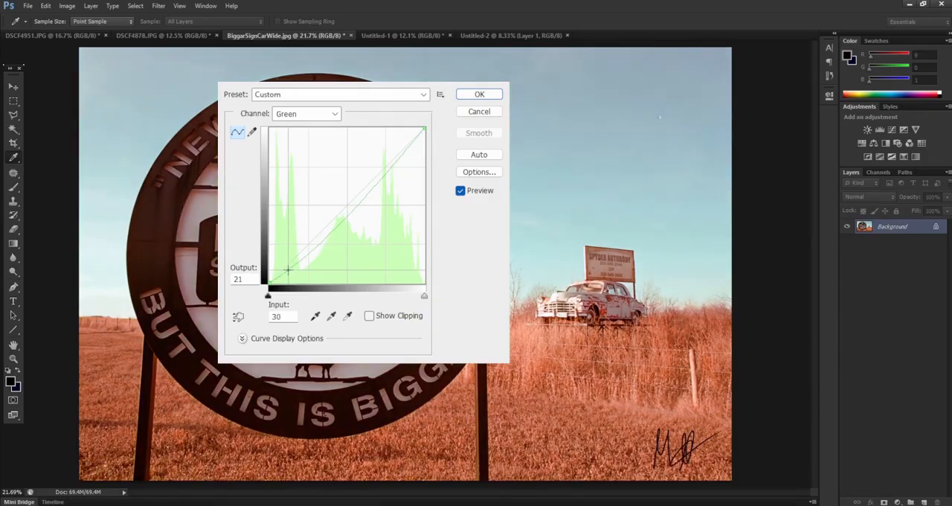
{"action": "left_click", "coordinate": [339, 223]}
{"action": "left_click_drag", "start_coordinate": [339, 223], "coordinate": [335, 220]}
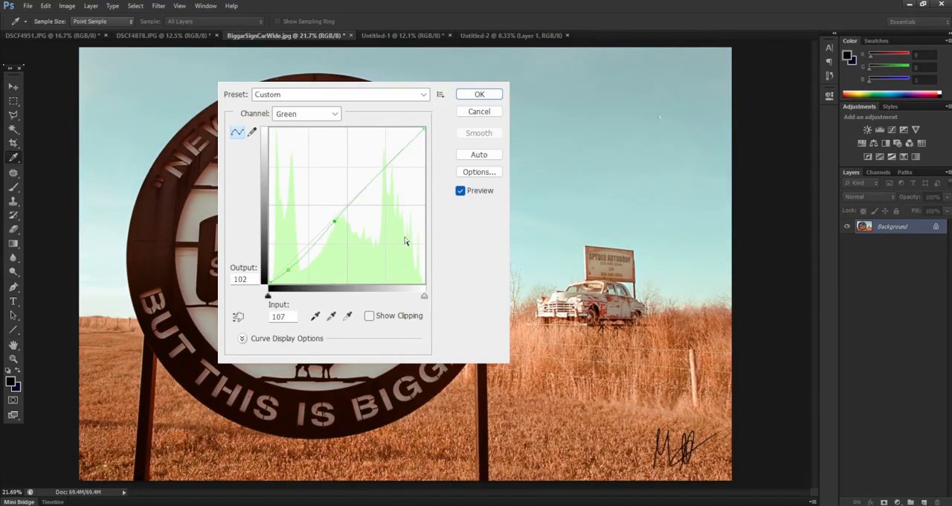
- Shape the Blue channel curve with points at input 10, output 8 and input 102, output 94
{"action": "left_click", "coordinate": [336, 114]}
{"action": "left_click", "coordinate": [331, 168]}
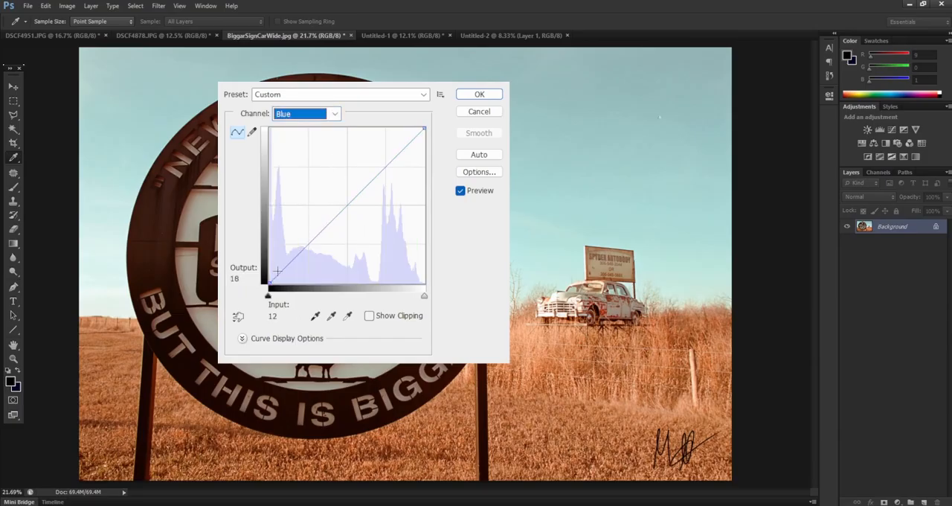
{"action": "left_click_drag", "start_coordinate": [277, 275], "coordinate": [276, 277]}
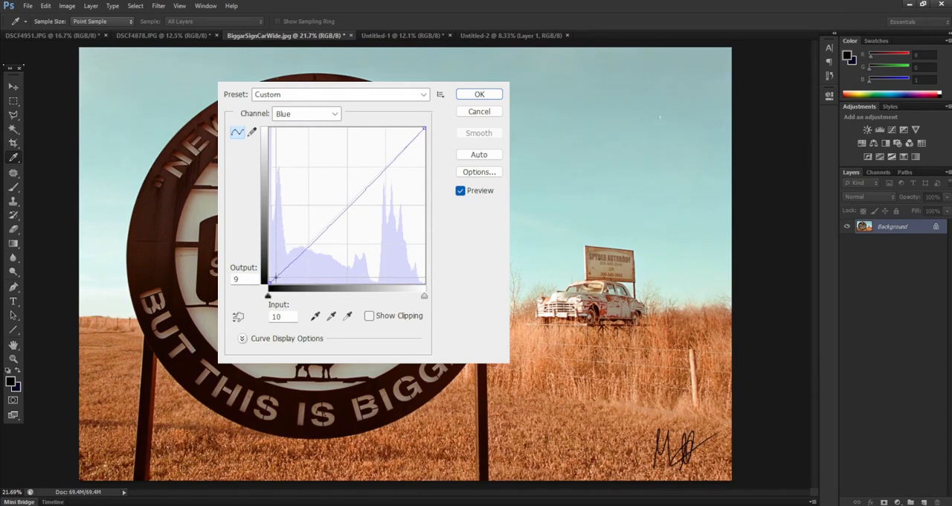
{"action": "left_click_drag", "start_coordinate": [275, 277], "coordinate": [275, 278]}
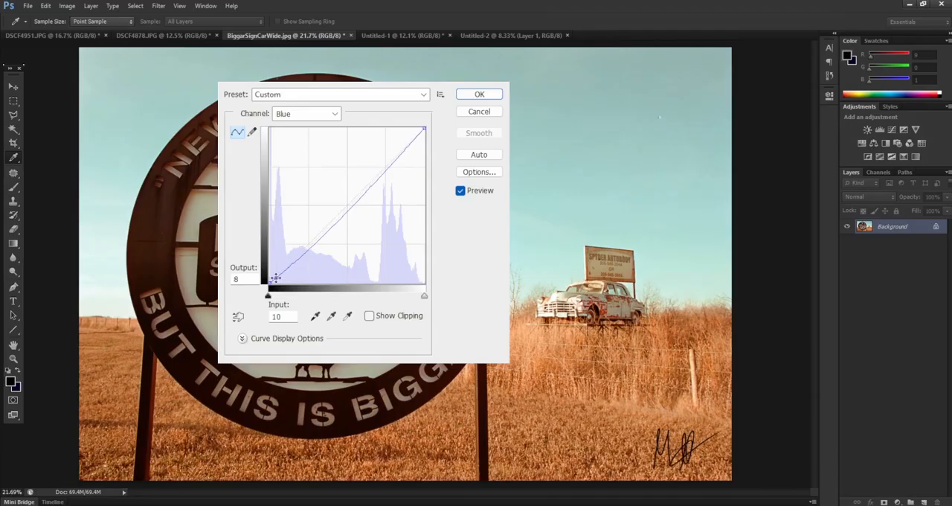
{"action": "left_click", "coordinate": [331, 223]}
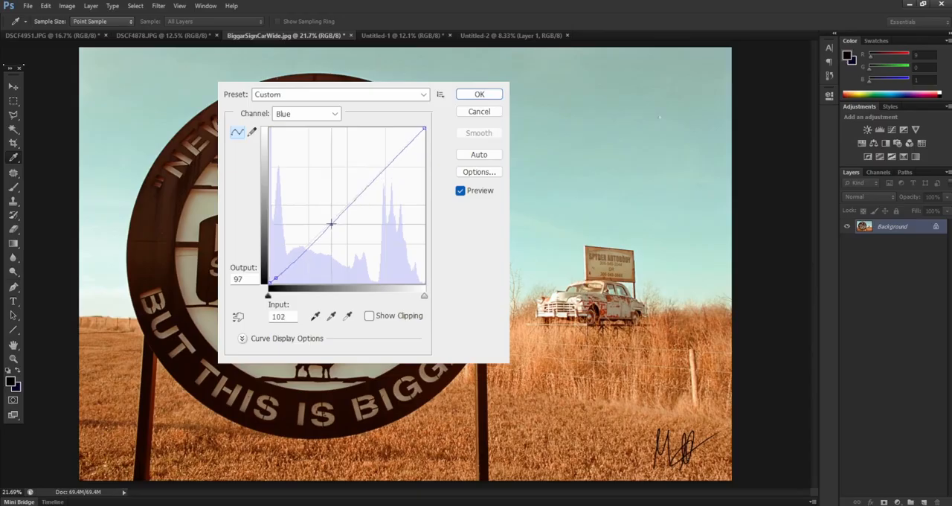
{"action": "left_click_drag", "start_coordinate": [331, 223], "coordinate": [332, 226]}
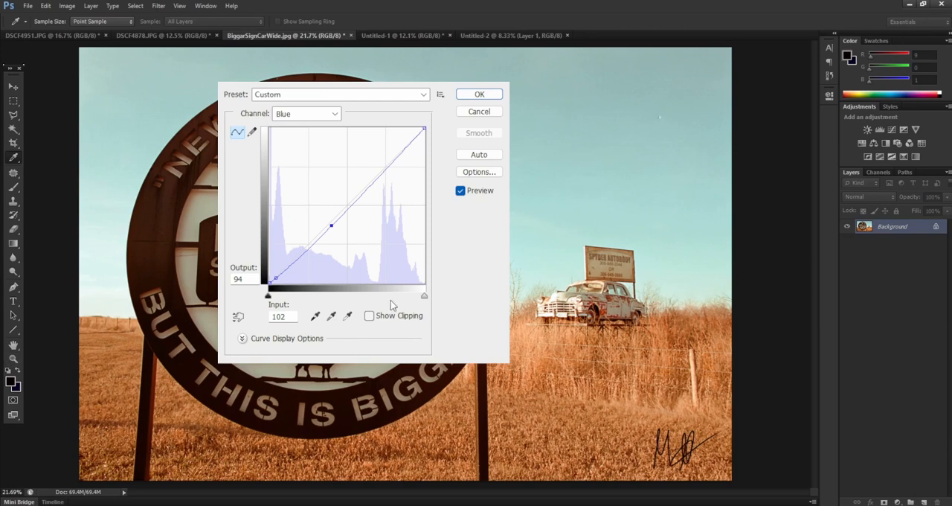
- Return Curves to the composite RGB channel and apply the adjustment to the sign photo
{"action": "left_click", "coordinate": [336, 115]}
{"action": "left_click", "coordinate": [328, 128]}
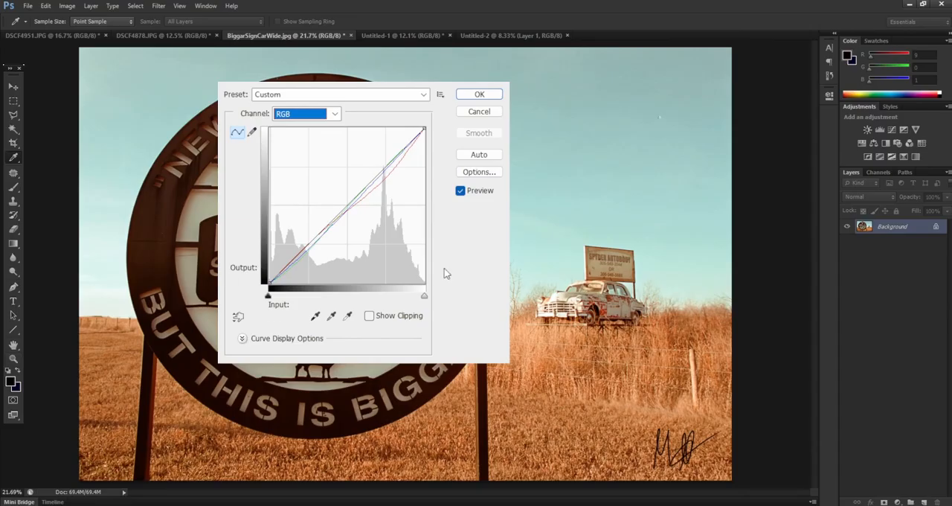
{"action": "left_click", "coordinate": [479, 94]}
{"action": "key", "text": "m"}
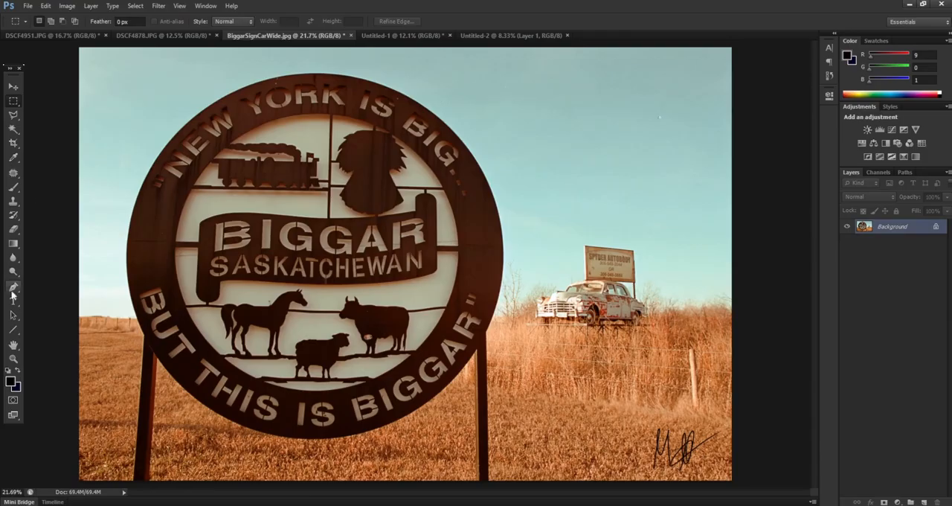
- In a new Curves adjustment, sample the white point at the old car's headlight and the black point in its front wheel arch
{"action": "left_click", "coordinate": [14, 360]}
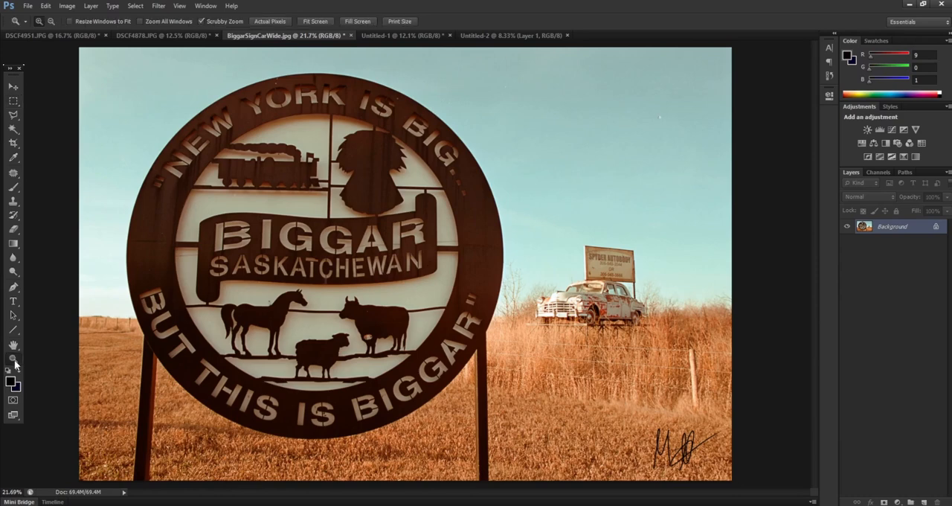
{"action": "left_click", "coordinate": [586, 310]}
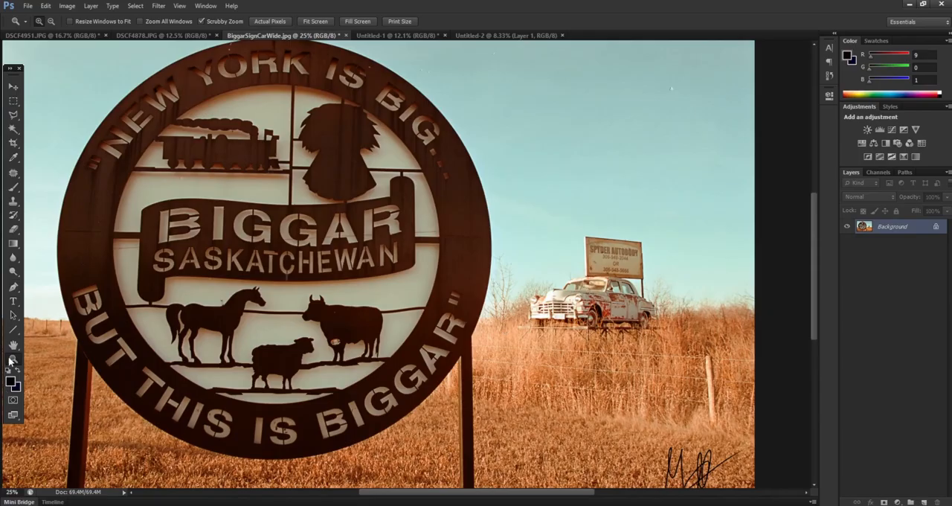
{"action": "key", "text": "ctrl+0"}
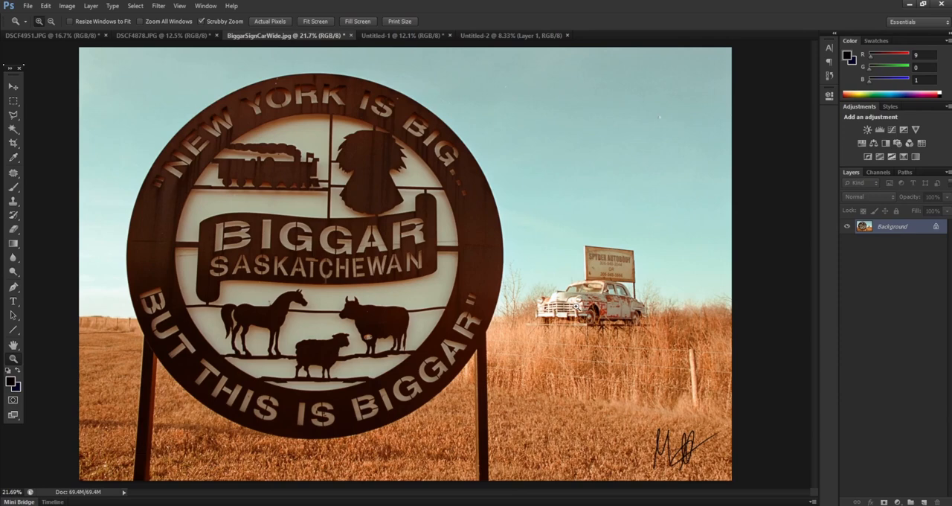
{"action": "left_click", "coordinate": [576, 305]}
{"action": "left_click", "coordinate": [576, 305]}
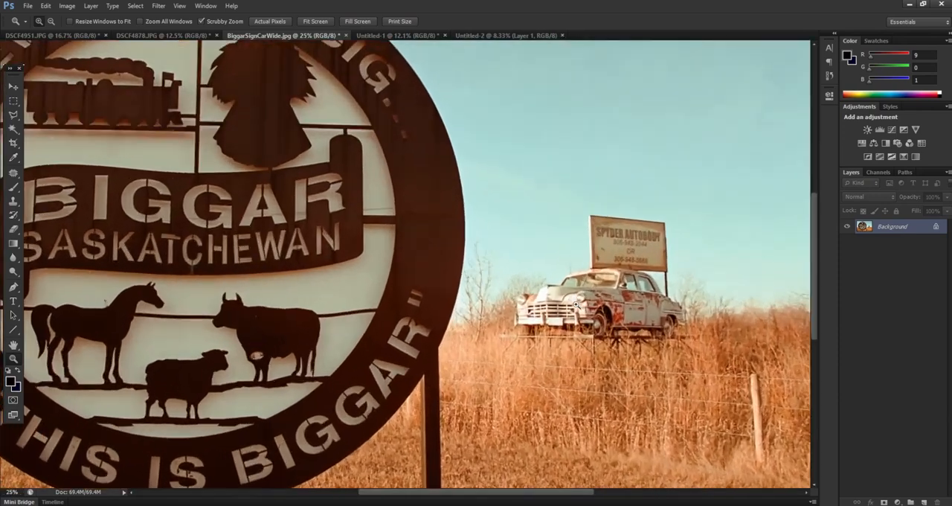
{"action": "left_click", "coordinate": [577, 305]}
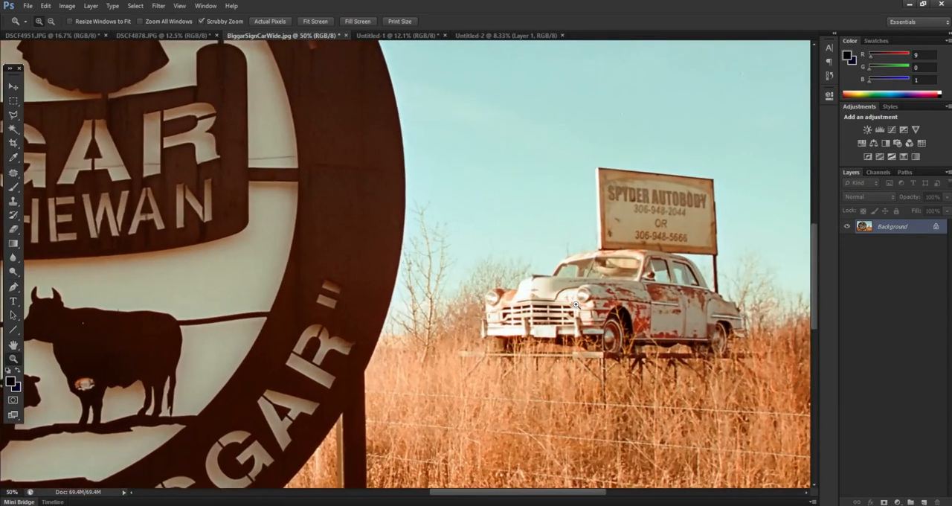
{"action": "left_click", "coordinate": [577, 305]}
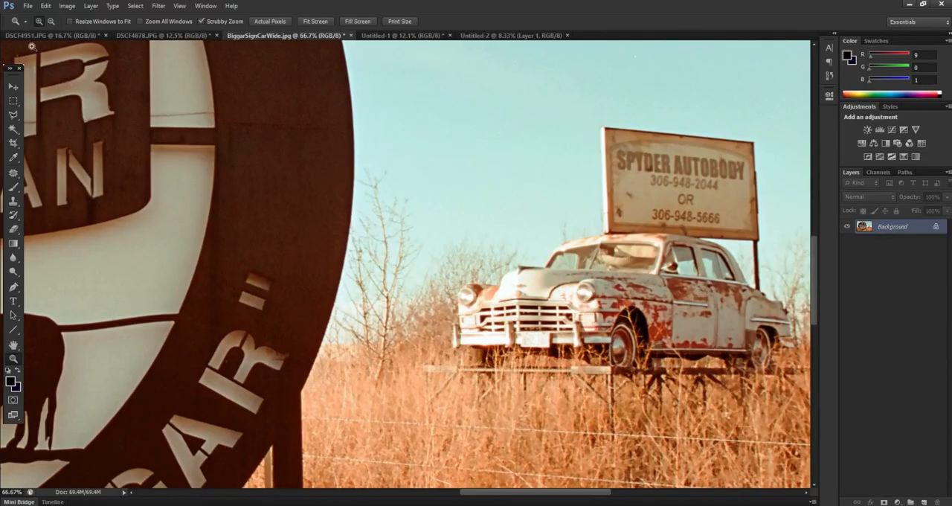
{"action": "left_click", "coordinate": [13, 86]}
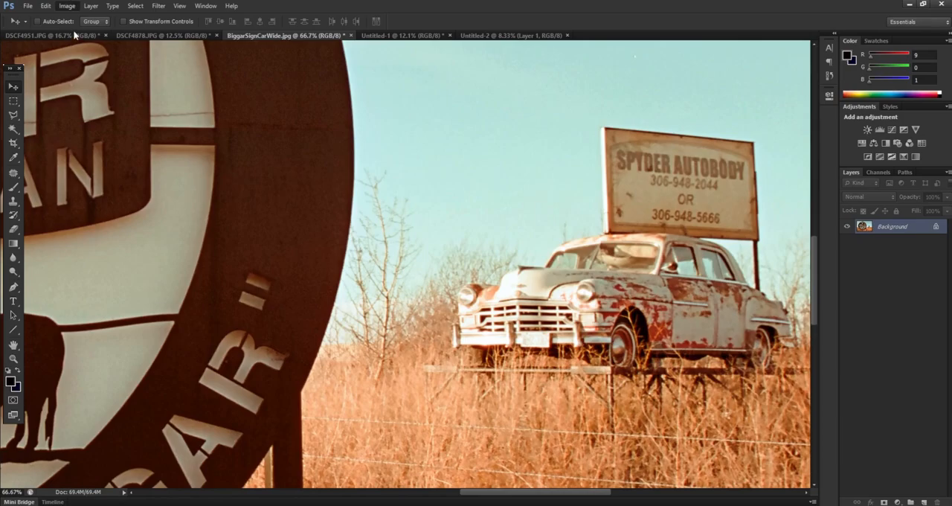
{"action": "key", "text": "ctrl+m"}
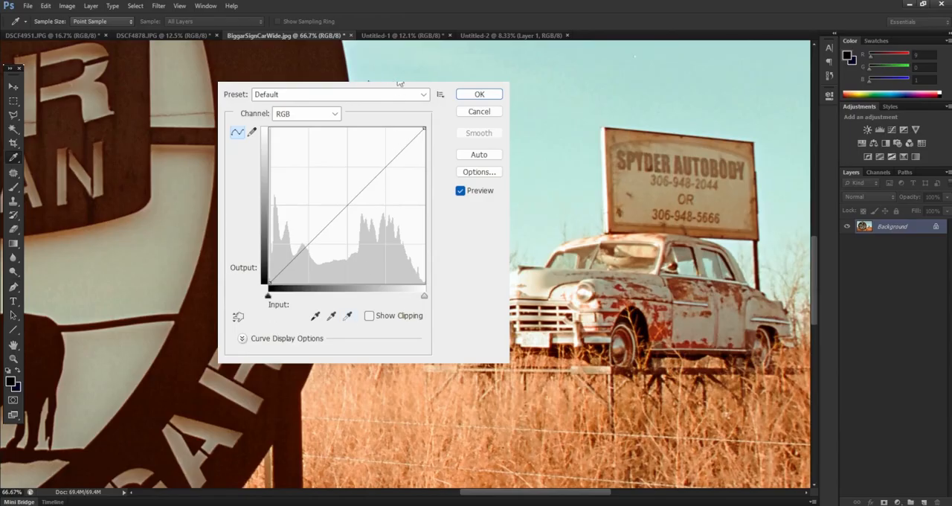
{"action": "left_click", "coordinate": [347, 317]}
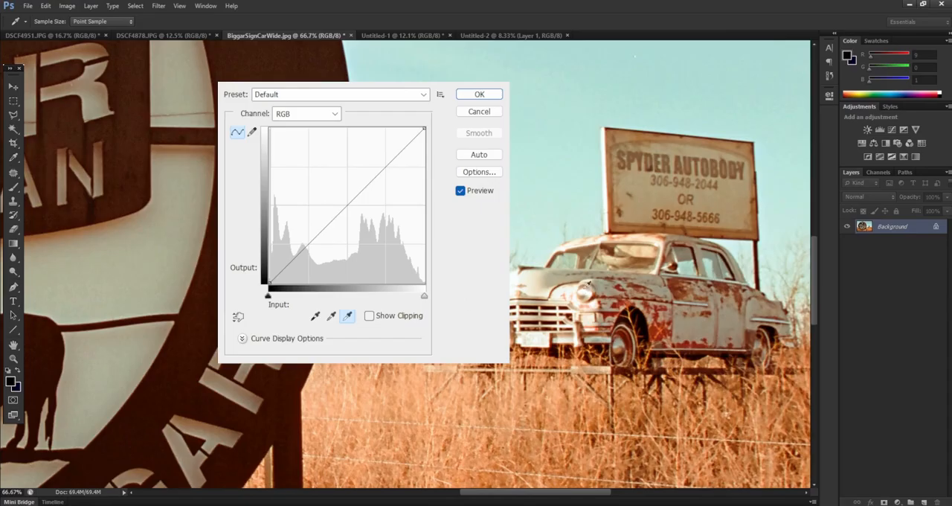
{"action": "left_click", "coordinate": [587, 285]}
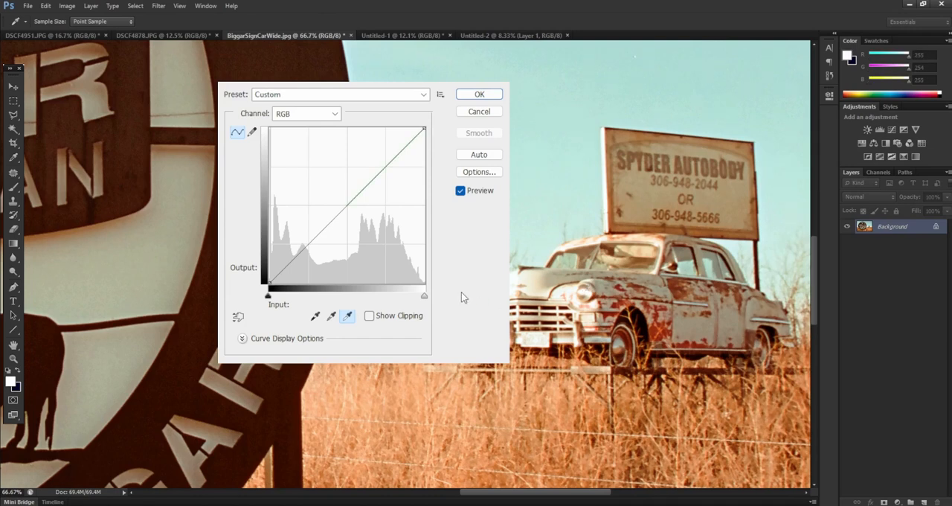
{"action": "left_click", "coordinate": [315, 317]}
{"action": "left_click", "coordinate": [646, 320]}
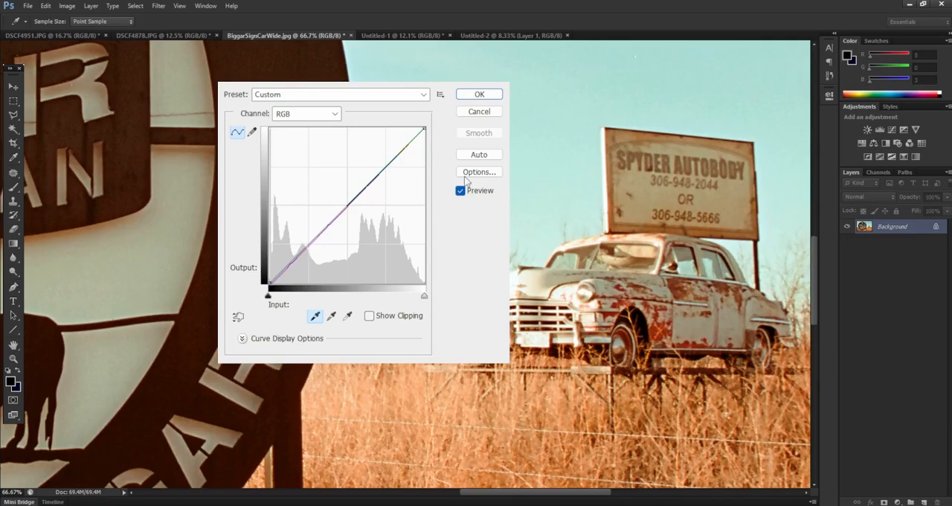
- Apply the Curves adjustment with the sampled white and black points to the Biggar sign photo
{"action": "left_click", "coordinate": [480, 94]}
{"action": "key", "text": "v"}
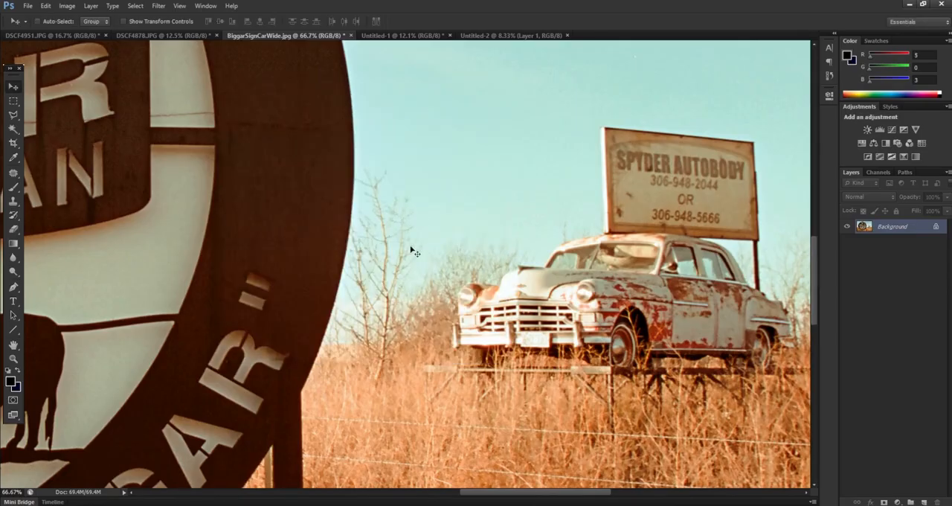
{"action": "key", "text": "ctrl+0"}
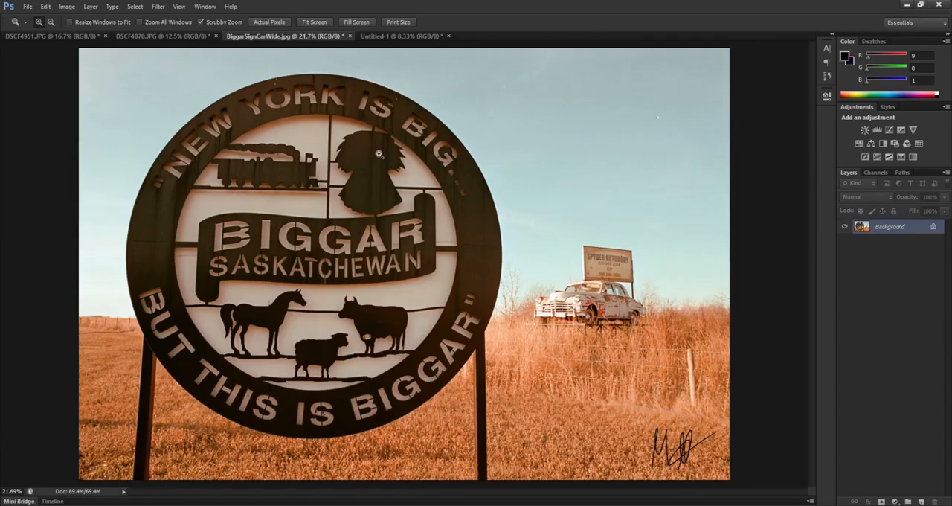
- Review the open street, tower and Biggar sign photos one after another, ending on the Untitled-1 document
{"action": "left_click", "coordinate": [376, 37]}
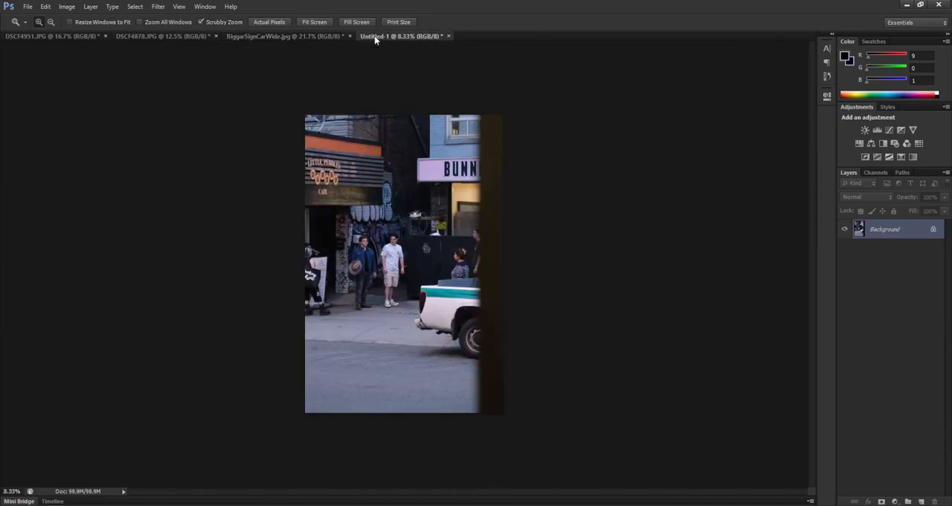
{"action": "left_click", "coordinate": [313, 36]}
{"action": "left_click", "coordinate": [164, 37]}
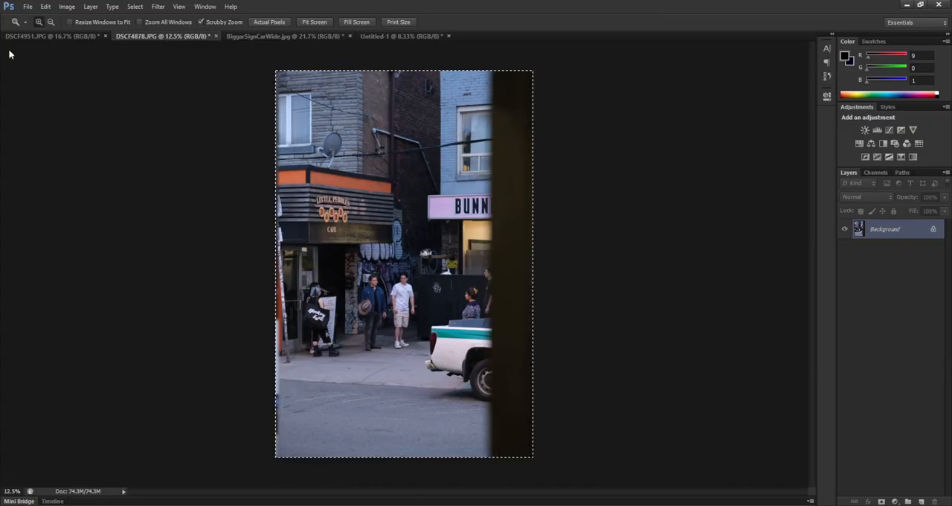
{"action": "left_click", "coordinate": [79, 39]}
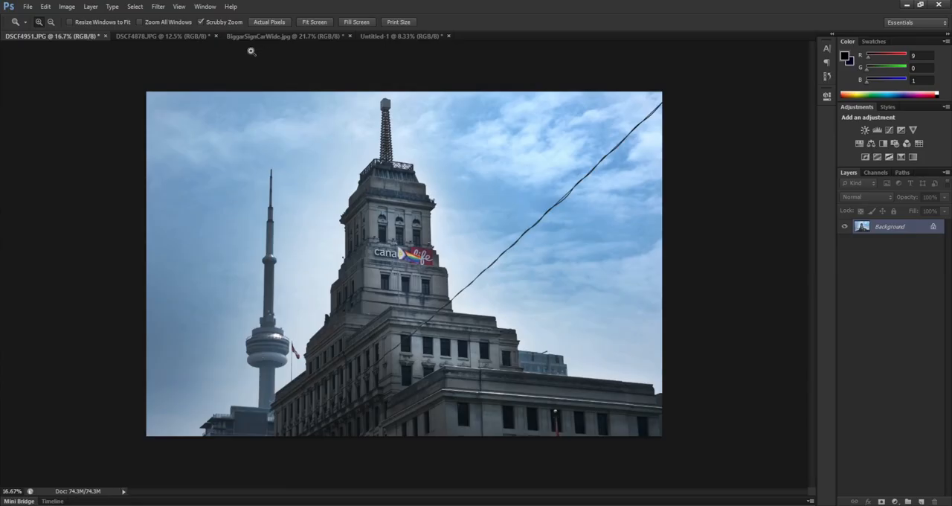
{"action": "left_click", "coordinate": [275, 34]}
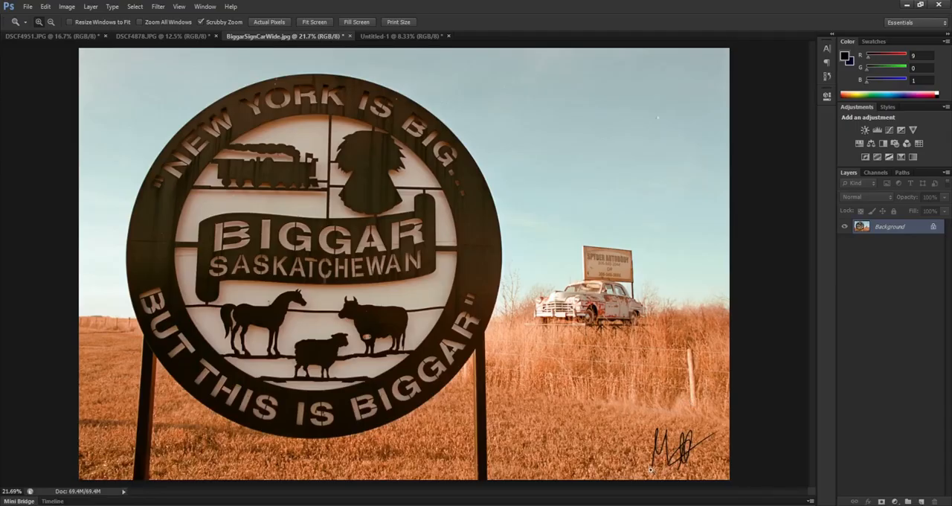
{"action": "left_click", "coordinate": [378, 36]}
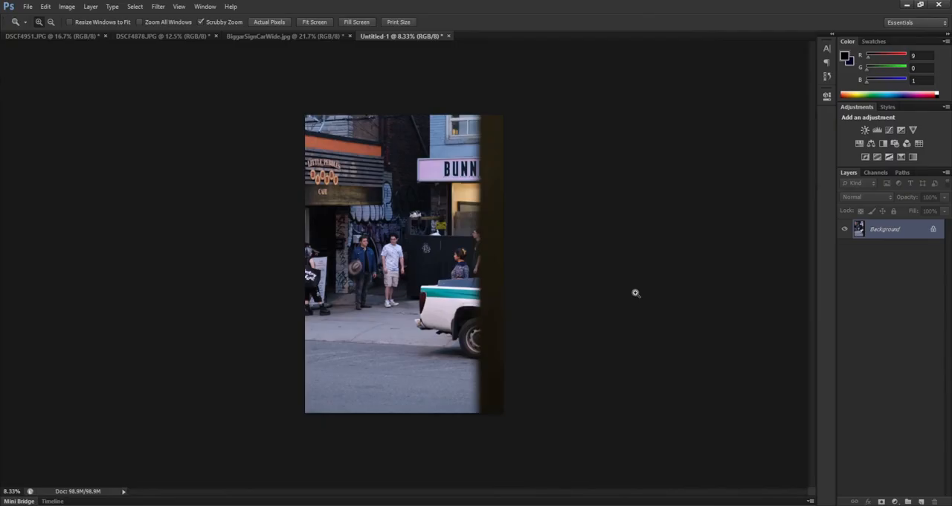